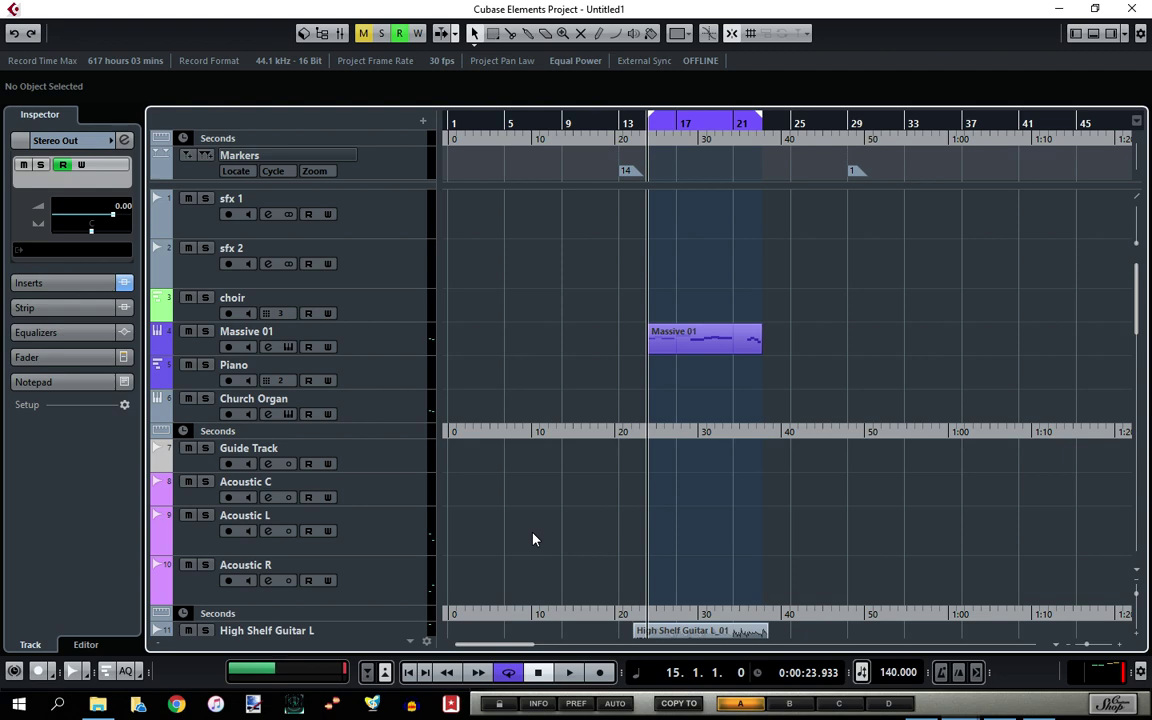
Look through the project's tracks, from the synth and guitar tracks to the bass, drum kit and vocals.
{"action": "scroll", "coordinate": [600, 500], "scroll_direction": "down", "scroll_amount": 6}
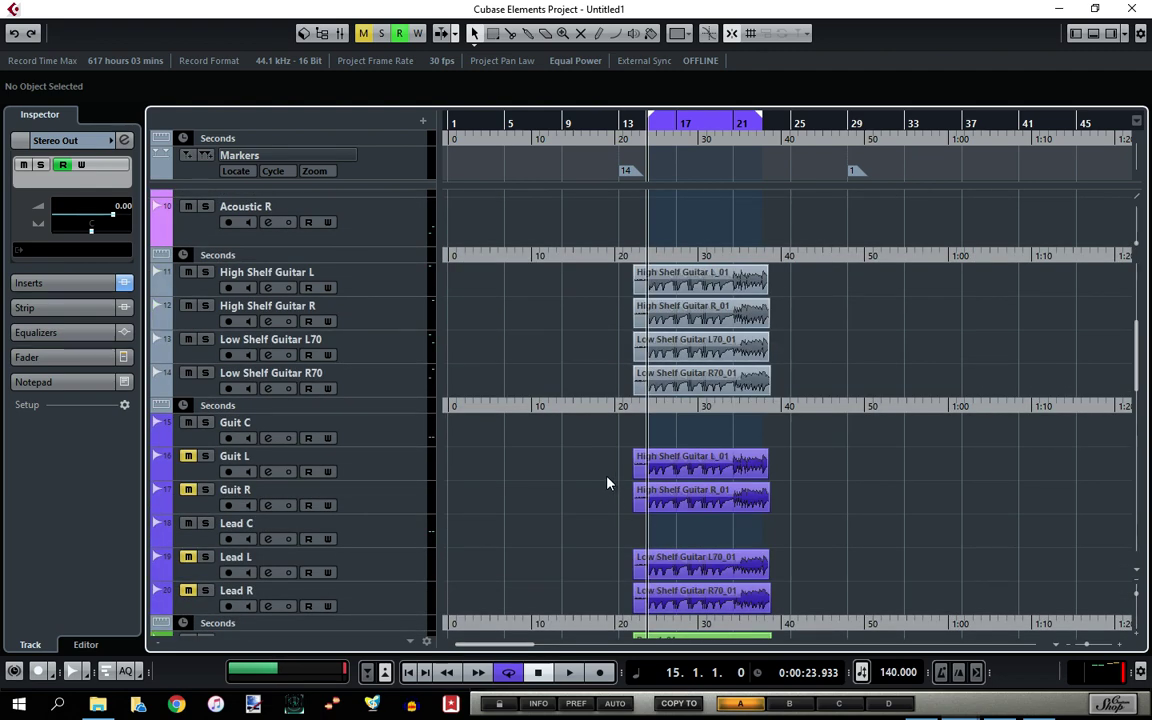
{"action": "scroll", "coordinate": [606, 483], "scroll_direction": "down", "scroll_amount": 5}
{"action": "scroll", "coordinate": [605, 478], "scroll_direction": "down", "scroll_amount": 2}
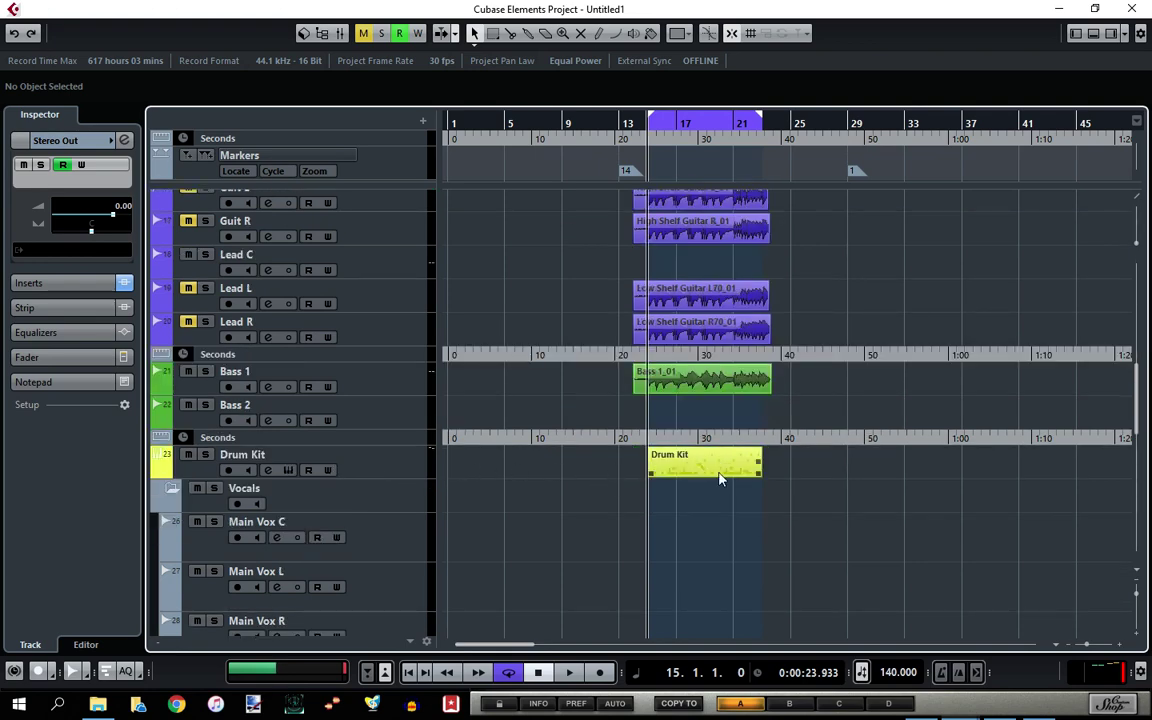
{"action": "scroll", "coordinate": [376, 420], "scroll_direction": "up", "scroll_amount": 8}
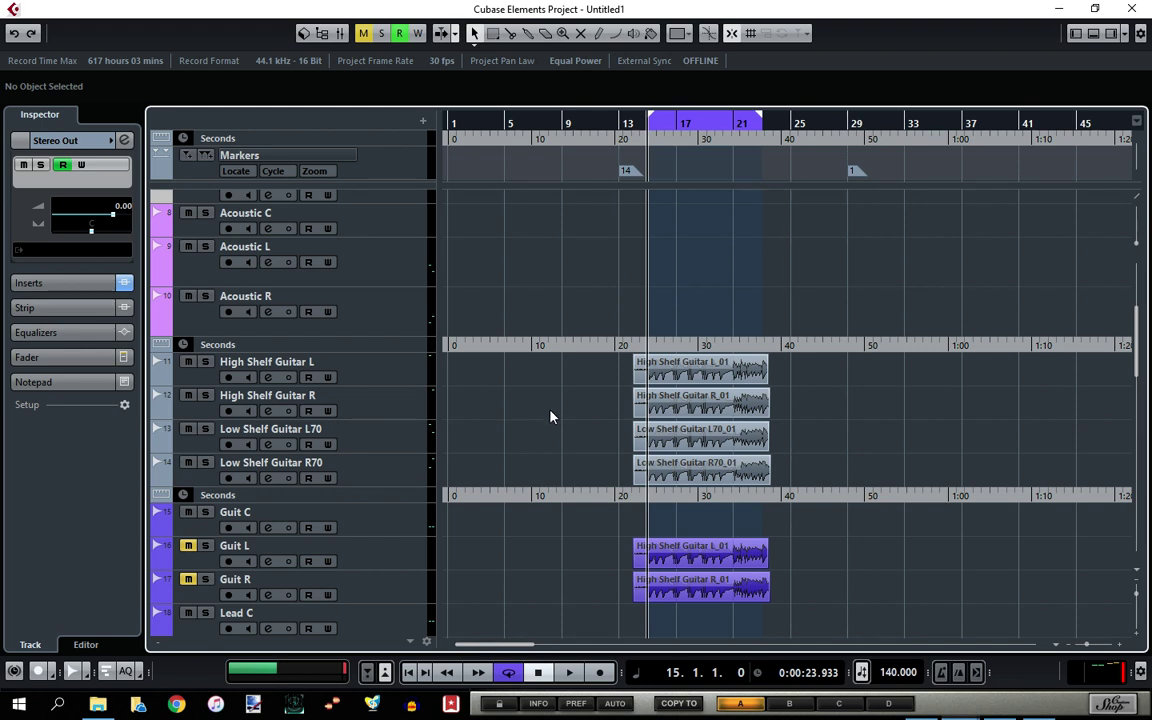
{"action": "scroll", "coordinate": [550, 417], "scroll_direction": "down", "scroll_amount": 2}
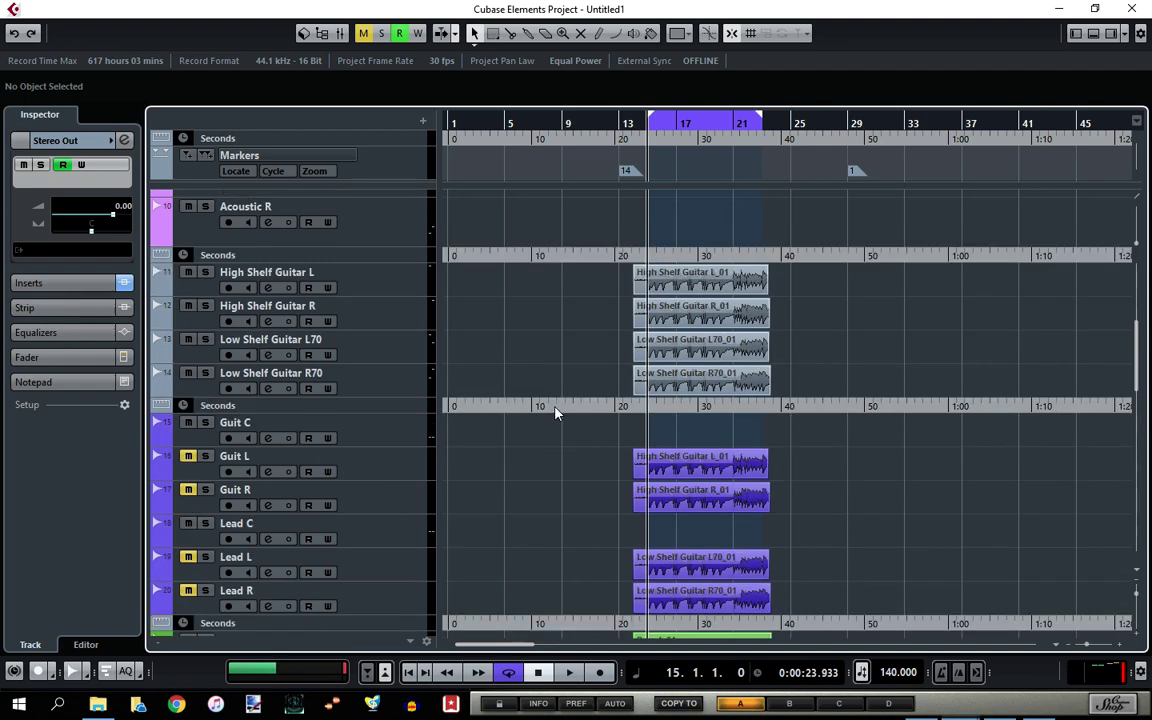
{"action": "scroll", "coordinate": [581, 386], "scroll_direction": "up", "scroll_amount": 4}
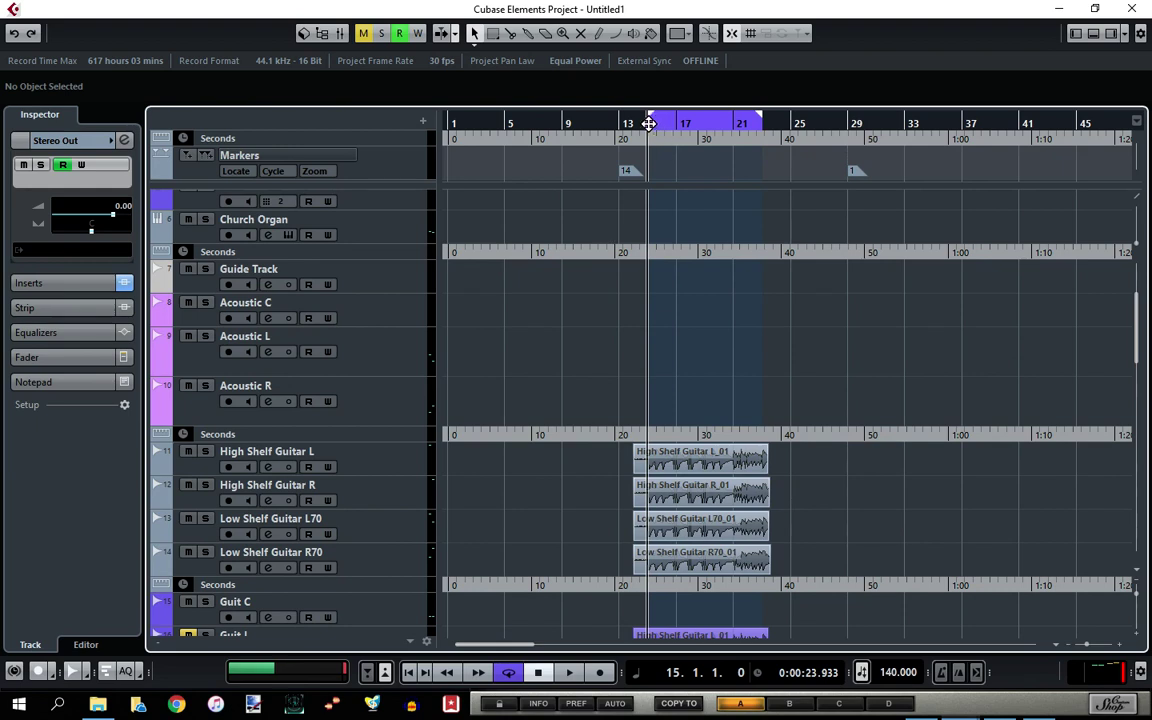
Play a moment of the cycled section, then review the Massive, guitar, bass and drum kit parts.
{"action": "key", "text": "space"}
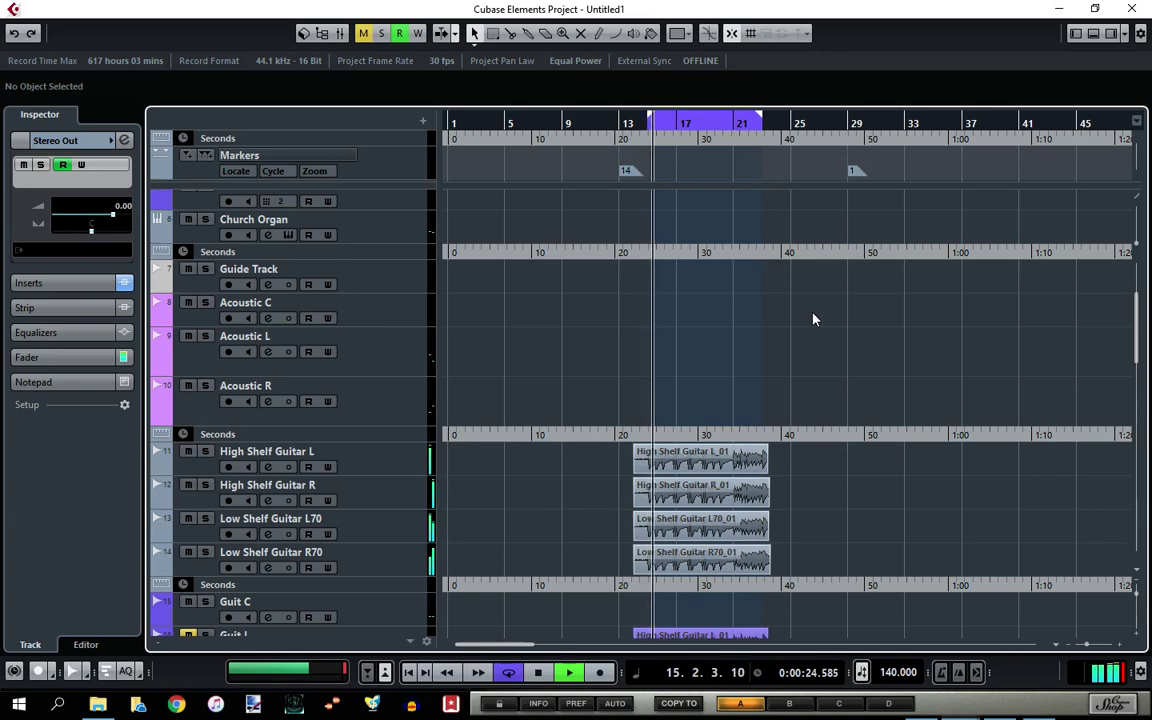
{"action": "key", "text": "space"}
{"action": "scroll", "coordinate": [815, 310], "scroll_direction": "up", "scroll_amount": 3}
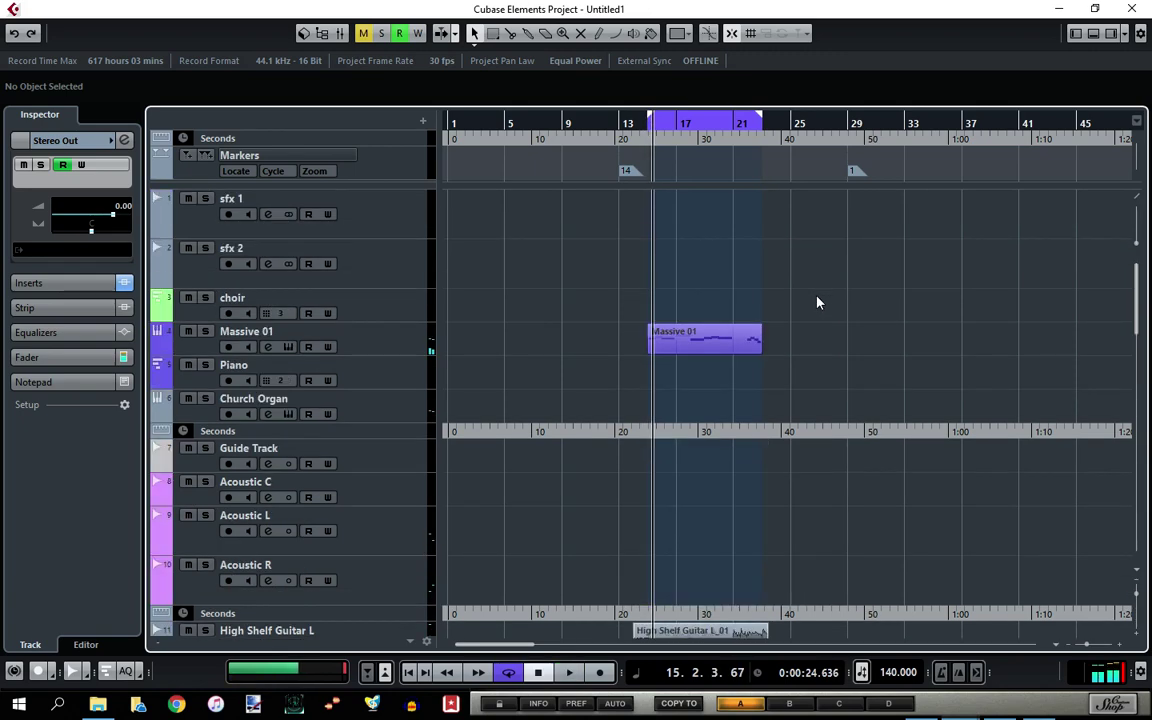
{"action": "scroll", "coordinate": [817, 302], "scroll_direction": "down", "scroll_amount": 2}
{"action": "scroll", "coordinate": [777, 379], "scroll_direction": "down", "scroll_amount": 2}
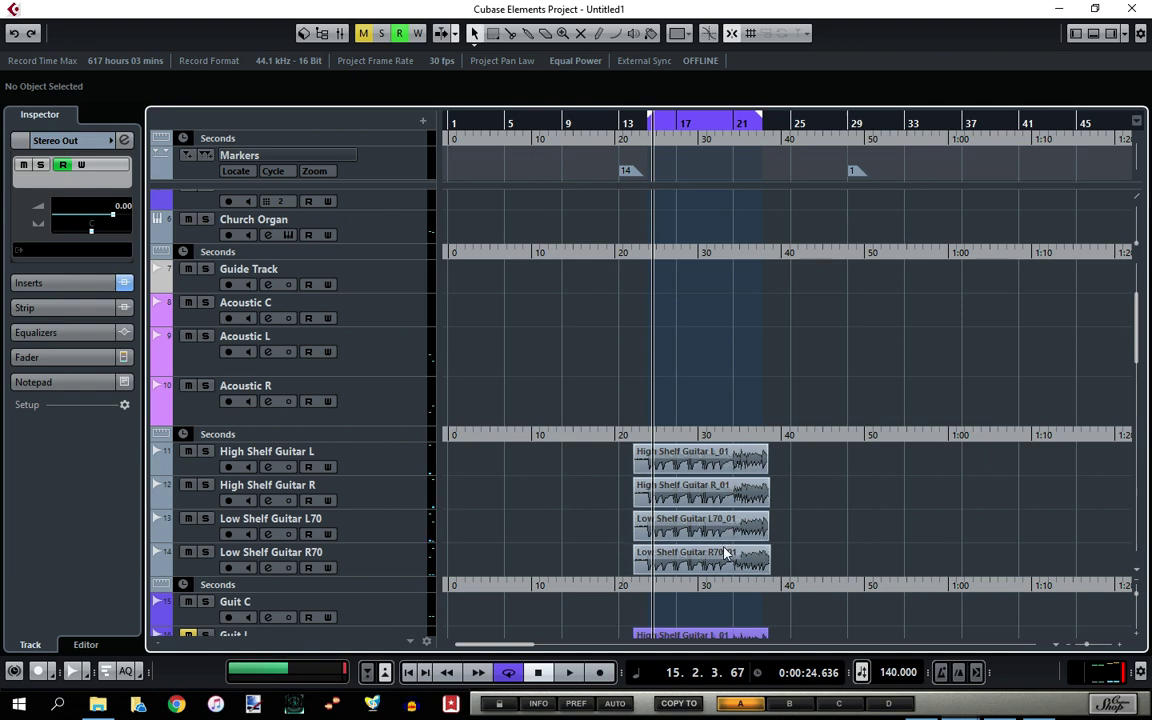
{"action": "scroll", "coordinate": [810, 486], "scroll_direction": "down", "scroll_amount": 4}
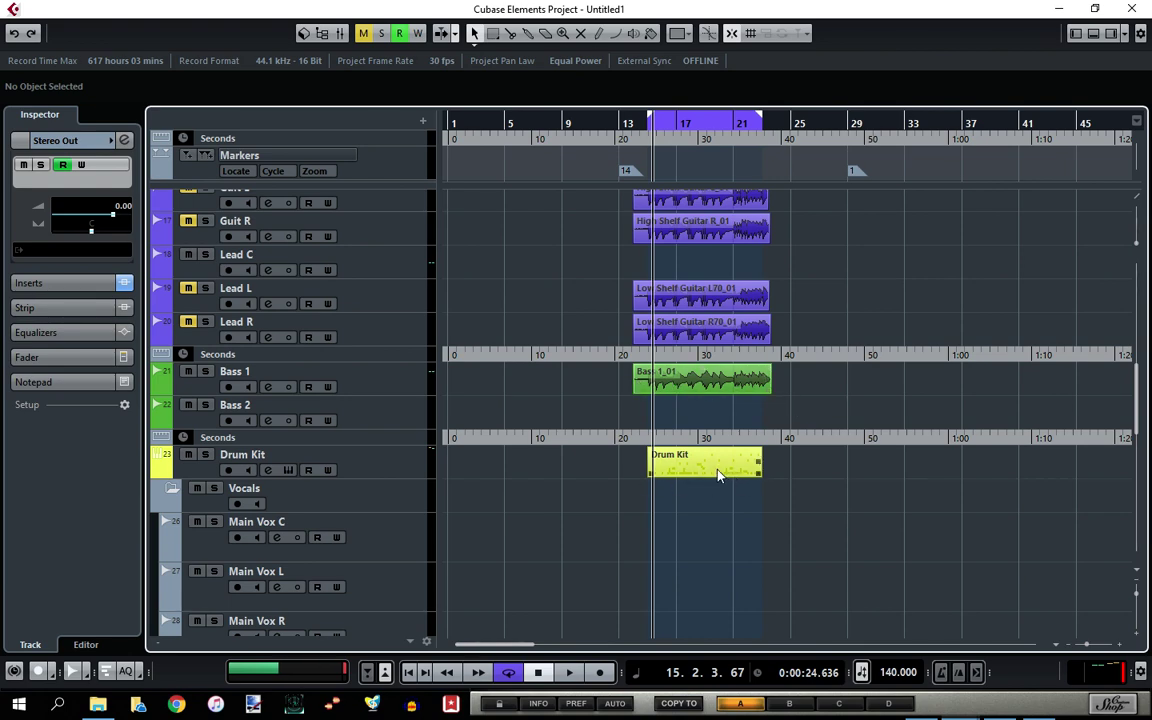
{"action": "scroll", "coordinate": [874, 490], "scroll_direction": "up", "scroll_amount": 6}
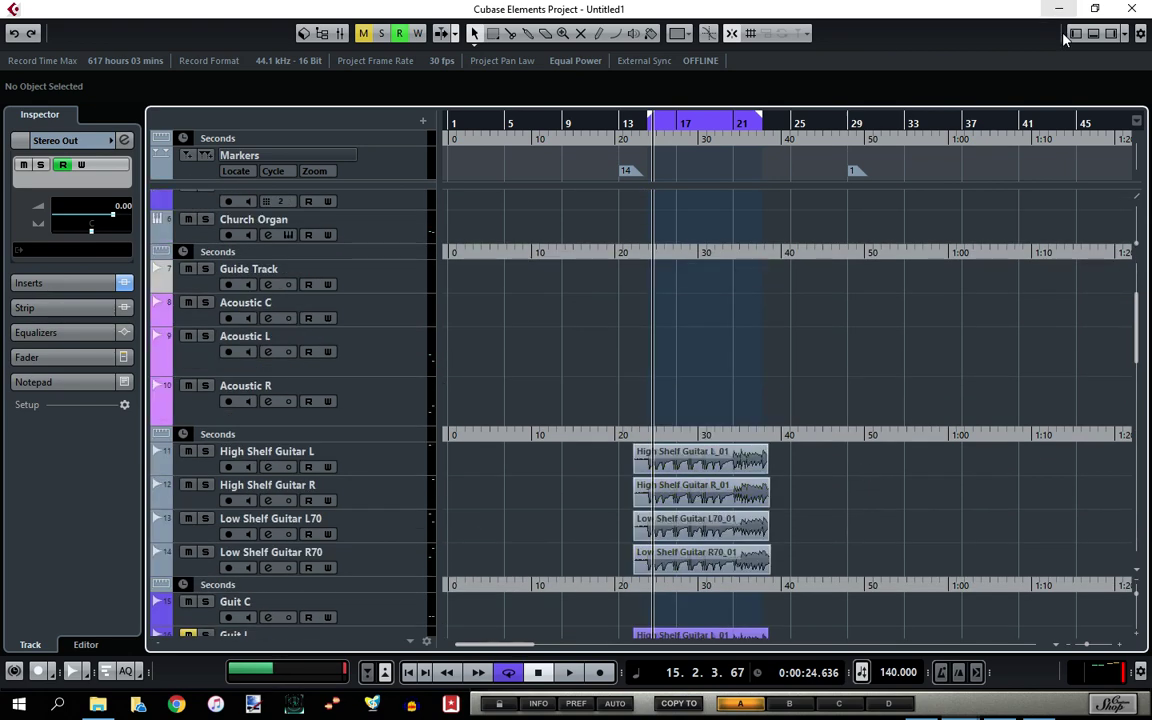
Open the REFERENCE plug-in from the Stereo Out channel's inserts, and close the channel settings and MixConsole.
{"action": "left_click", "coordinate": [1112, 36]}
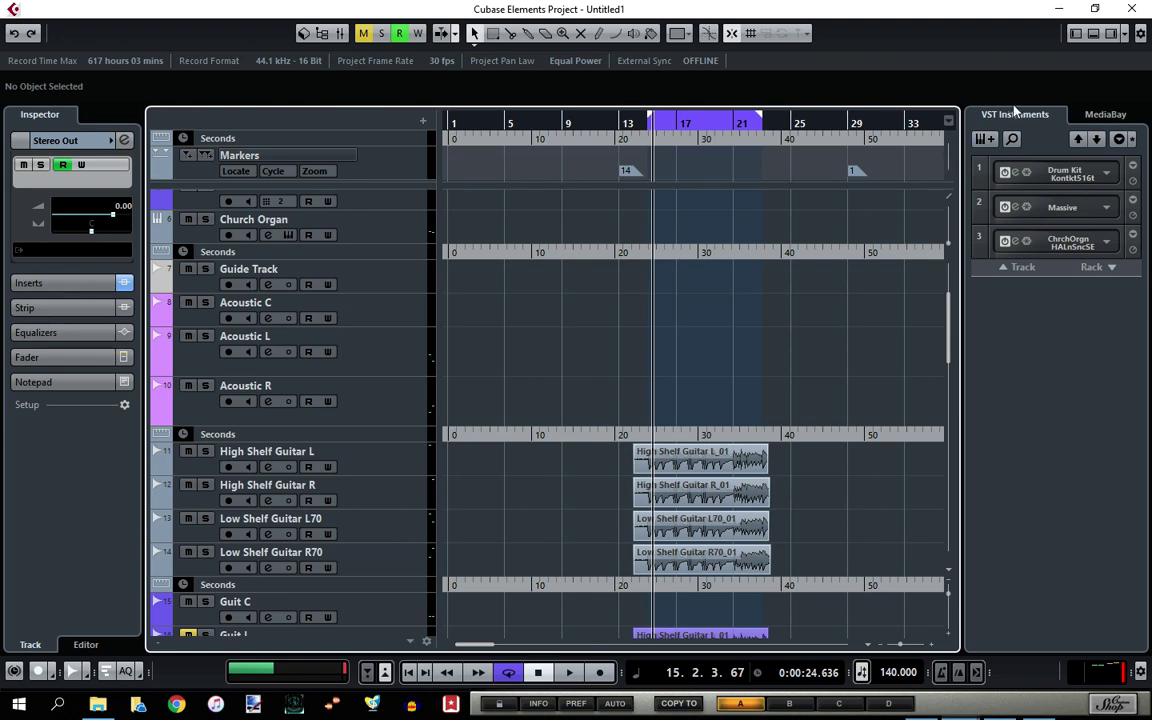
{"action": "left_click", "coordinate": [1110, 36]}
{"action": "key", "text": "F3"}
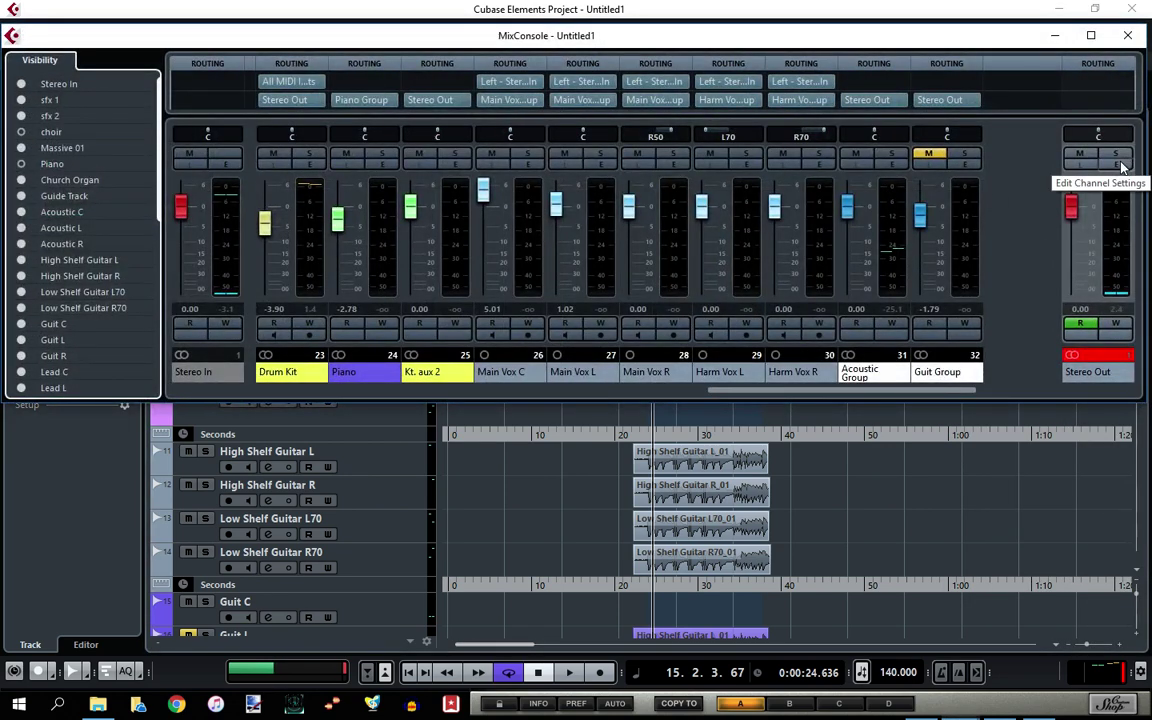
{"action": "left_click", "coordinate": [1121, 166]}
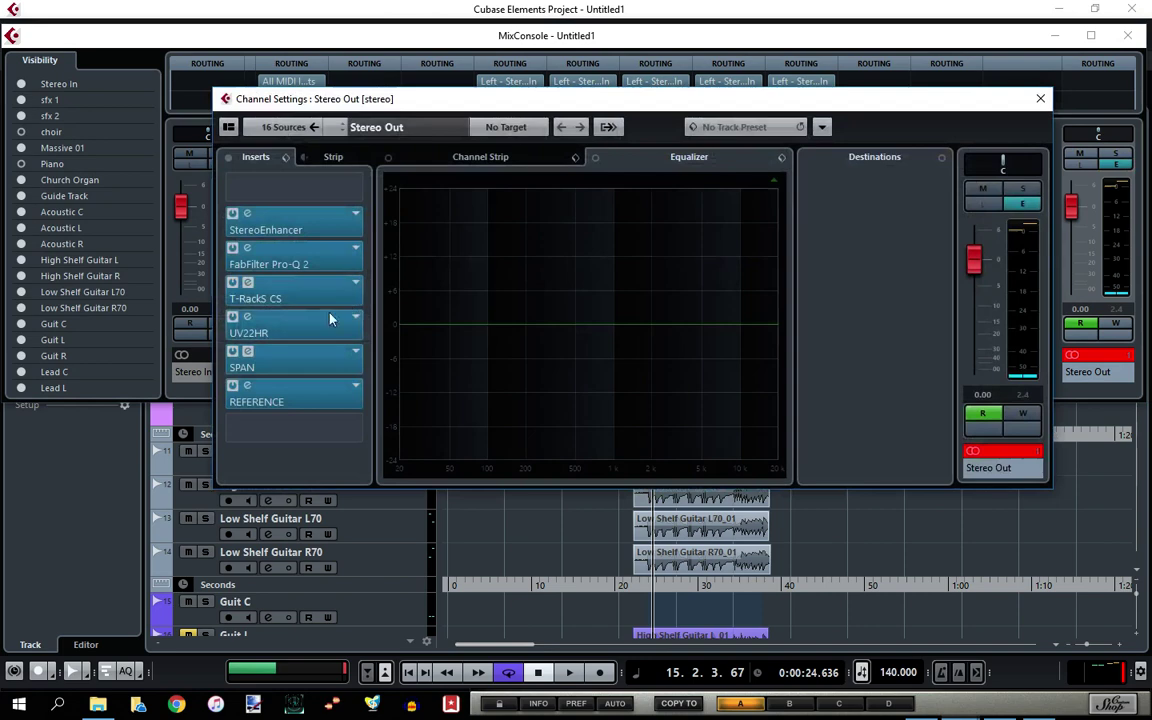
{"action": "double_click", "coordinate": [250, 395]}
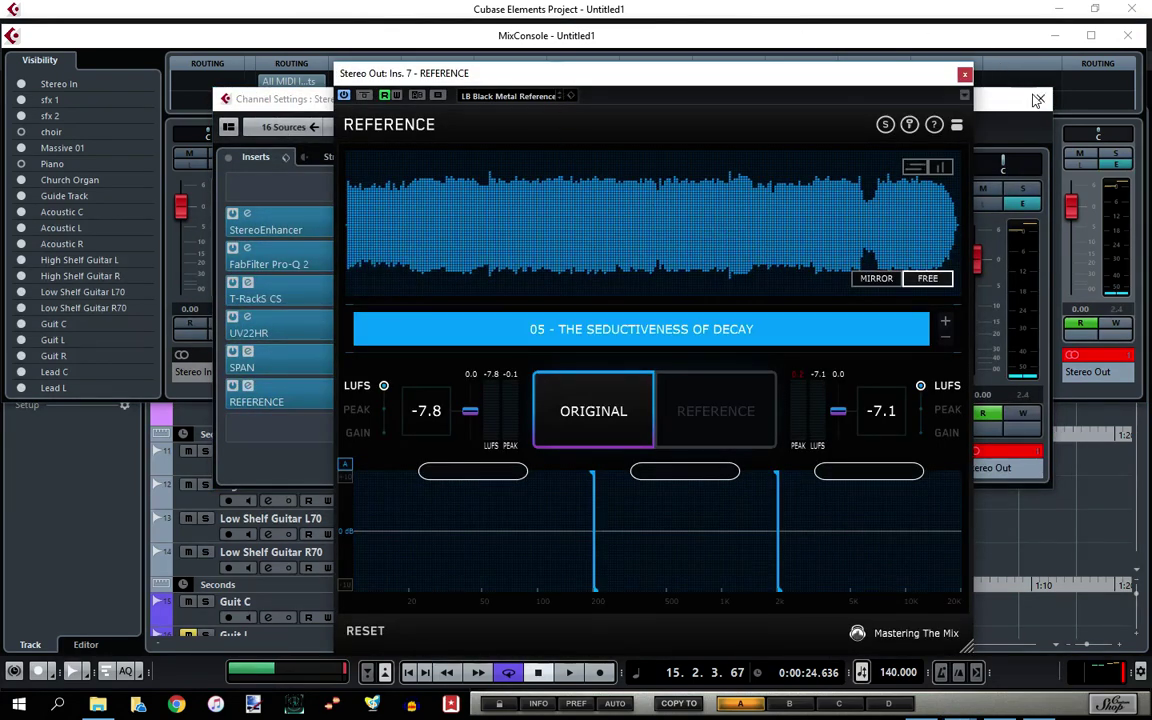
{"action": "key", "text": "e"}
{"action": "key", "text": "F3"}
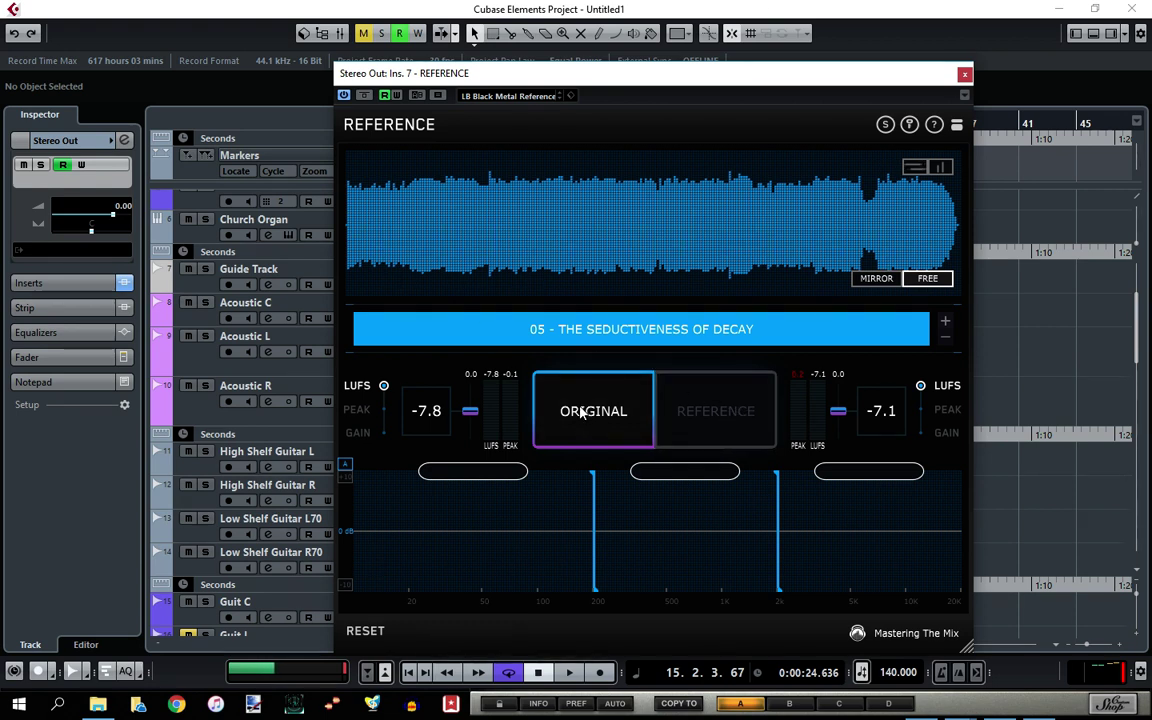
Play the cycled section and compare the original mix with the reference track from near its beginning.
{"action": "key", "text": "space"}
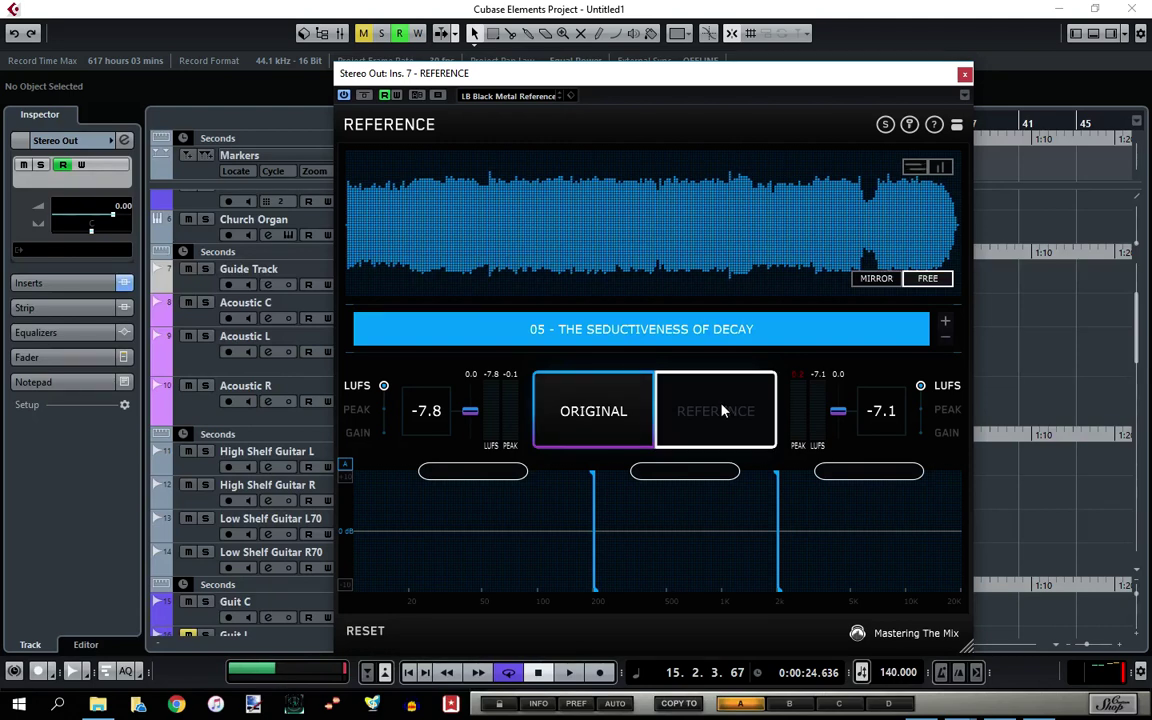
{"action": "left_click", "coordinate": [363, 236]}
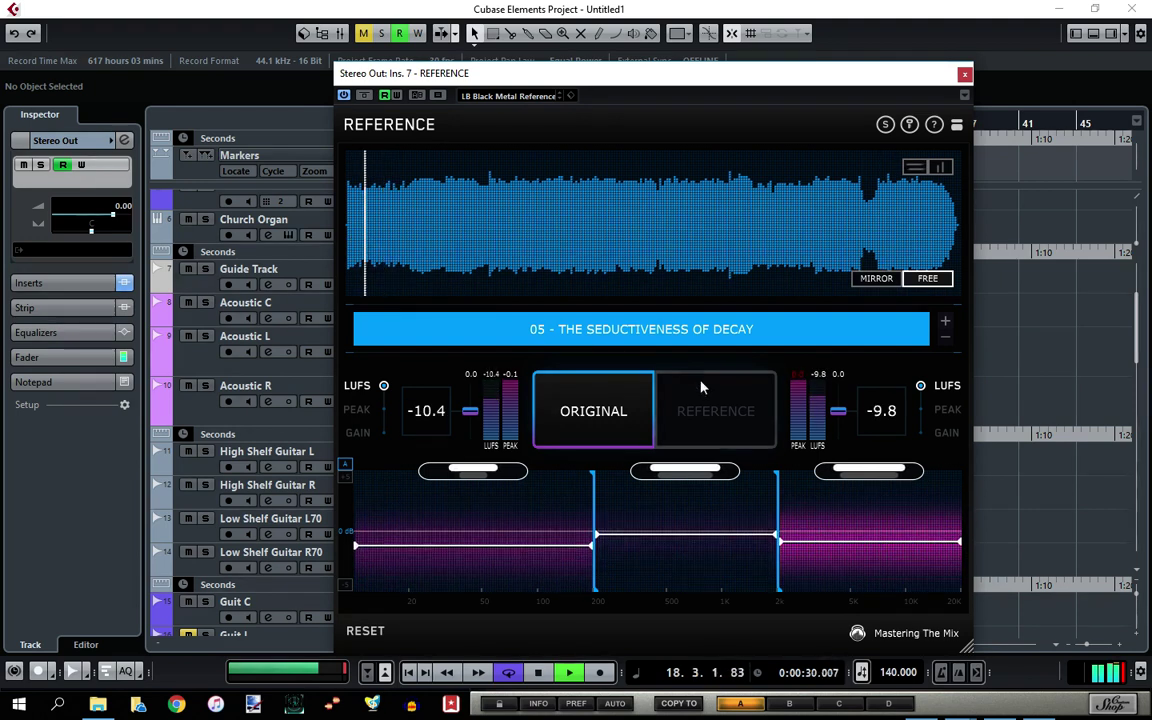
{"action": "left_click", "coordinate": [735, 422]}
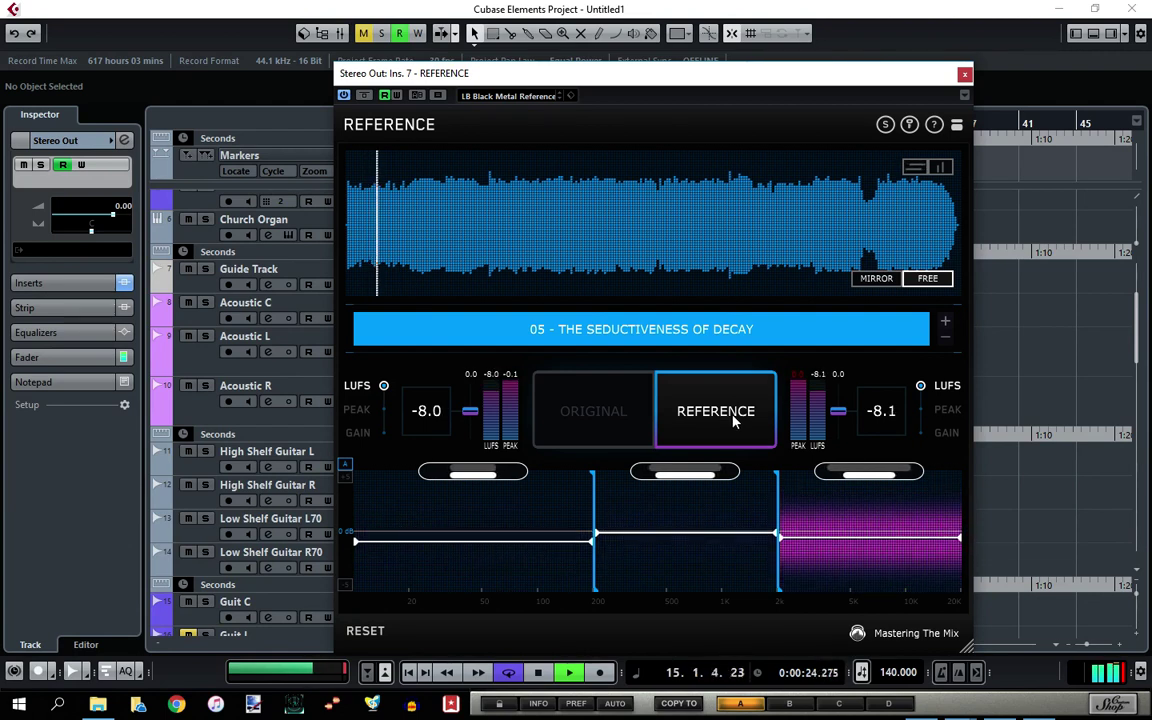
{"action": "left_click", "coordinate": [618, 411]}
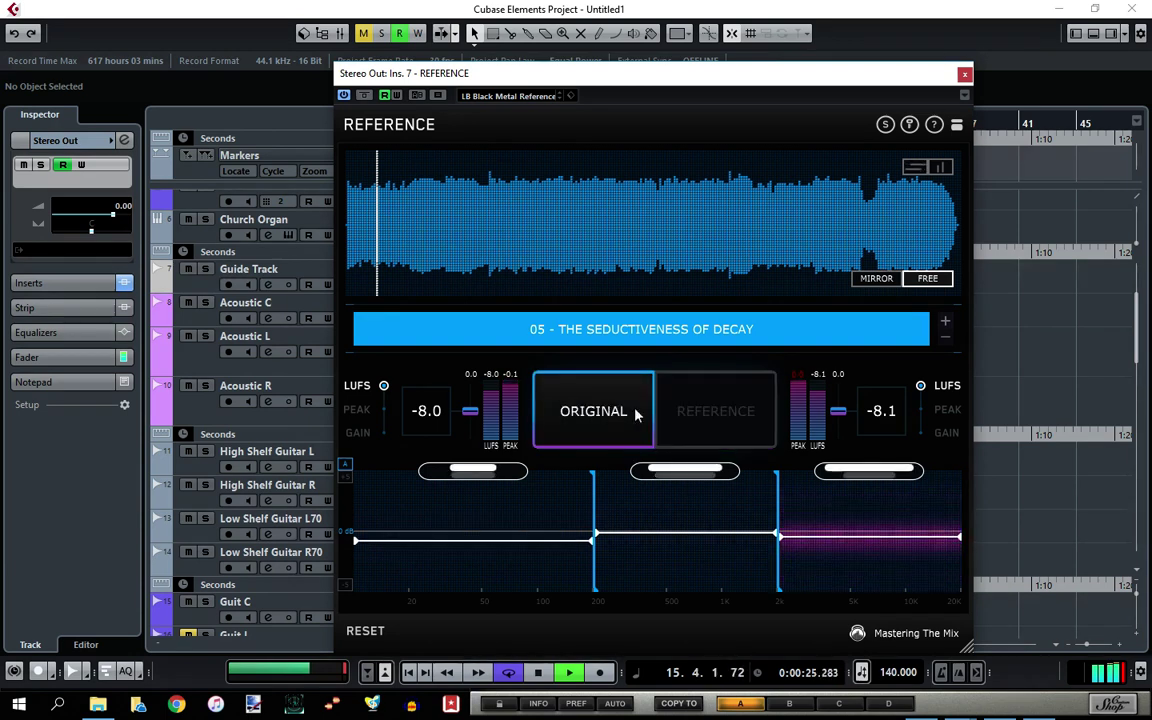
{"action": "left_click", "coordinate": [712, 412]}
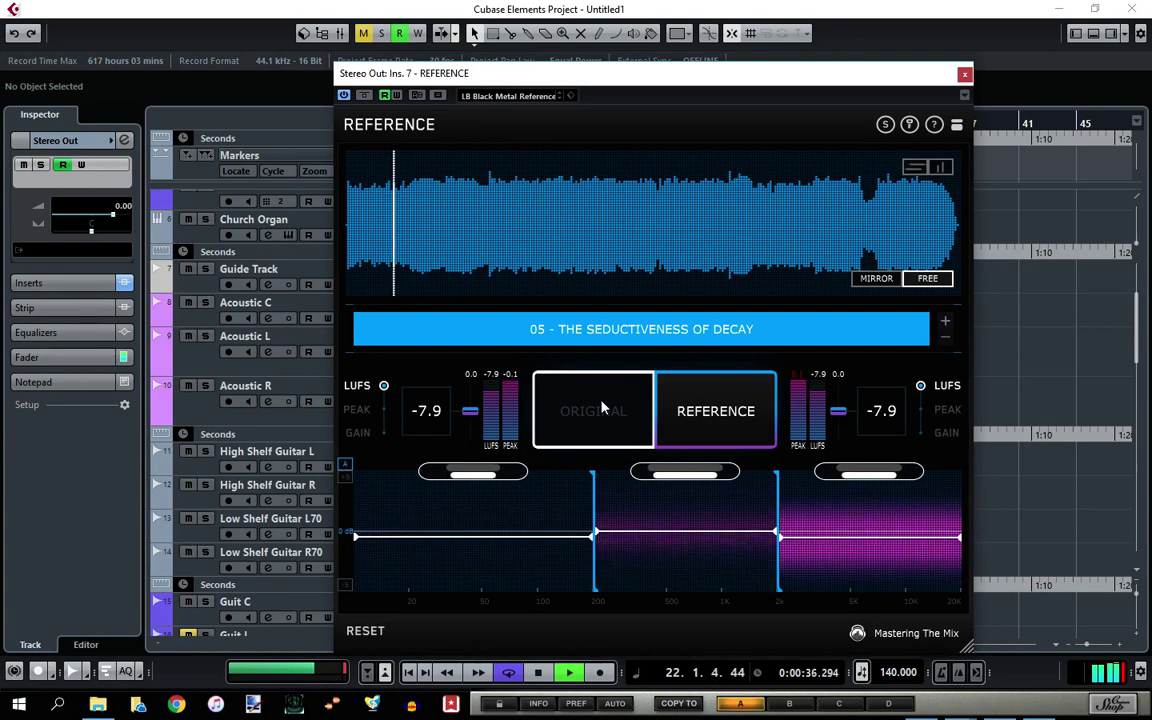
{"action": "key", "text": "space"}
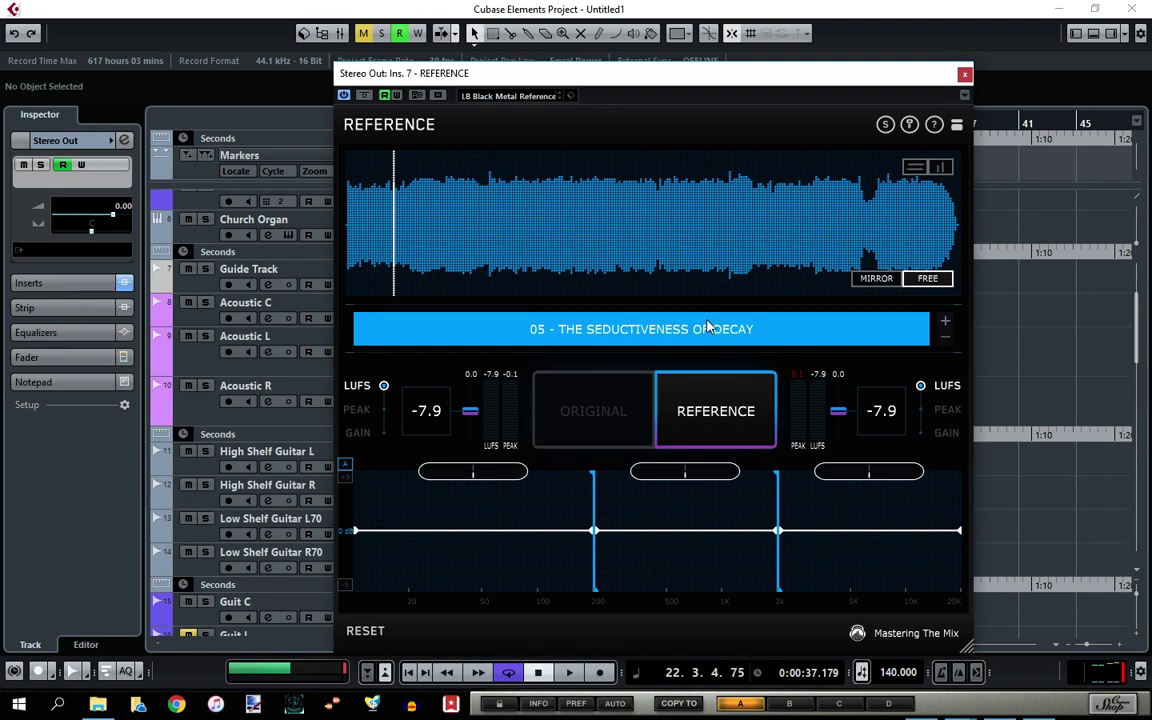
Play the reference from about a quarter into the song and alternate repeatedly between Original and Reference, ending stopped on Original.
{"action": "left_click", "coordinate": [598, 424]}
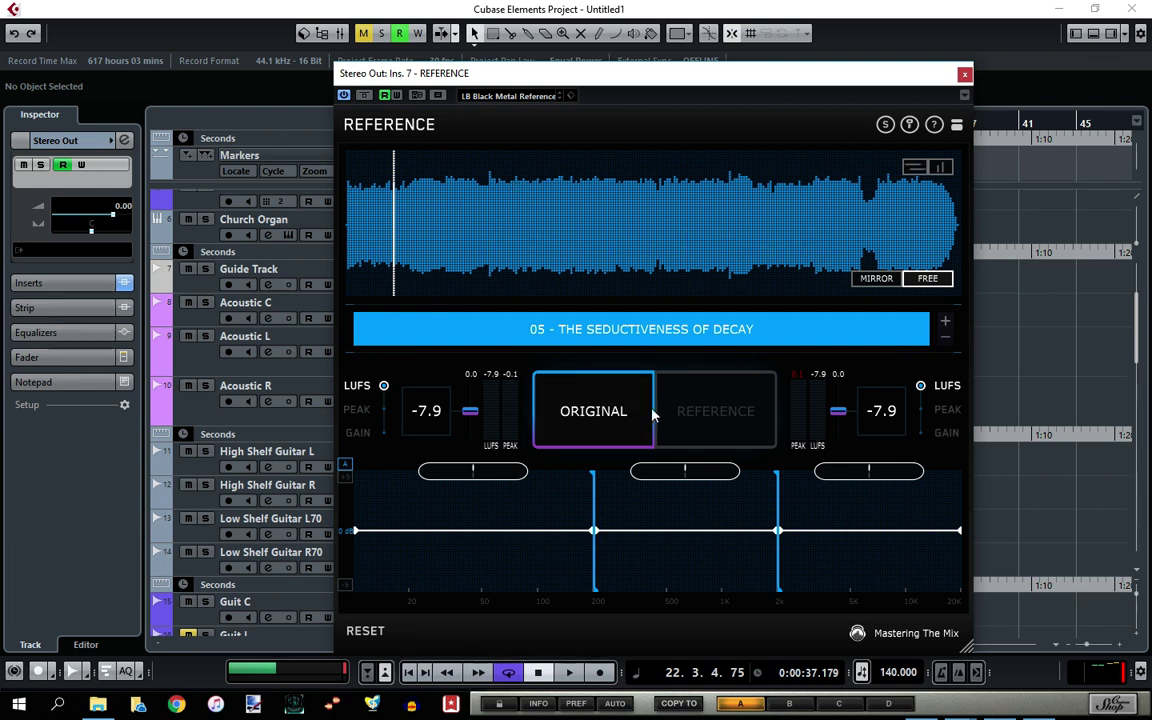
{"action": "key", "text": "space"}
{"action": "left_click", "coordinate": [690, 407]}
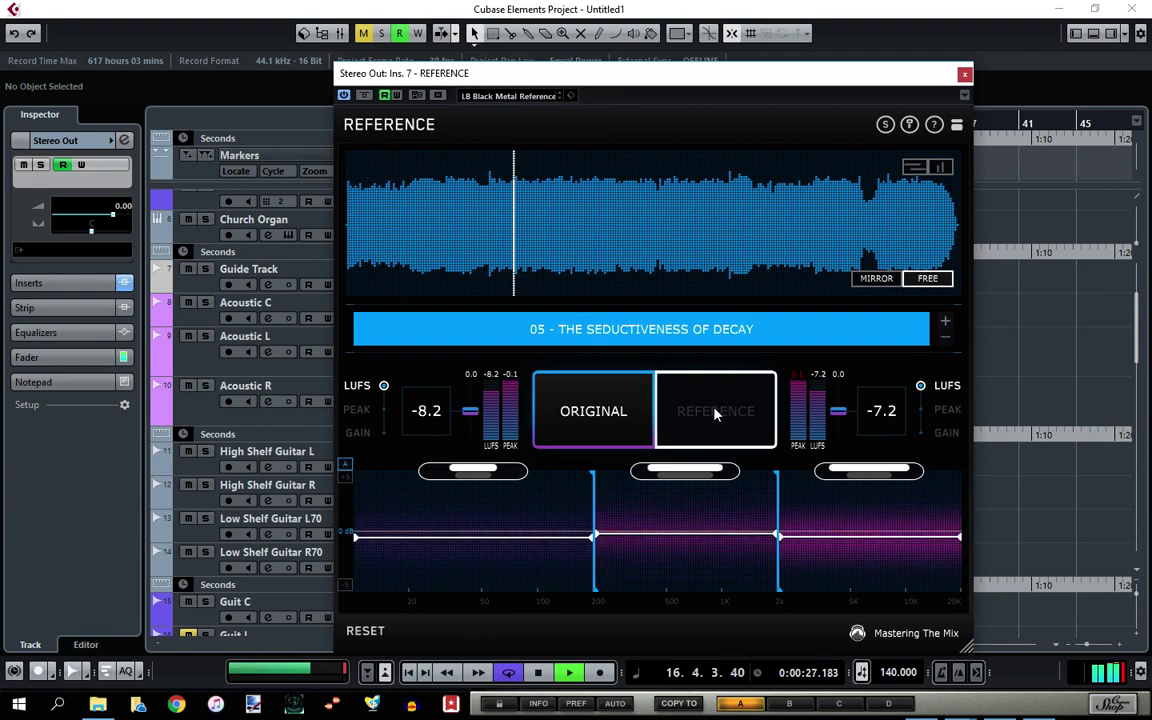
{"action": "left_click", "coordinate": [715, 411]}
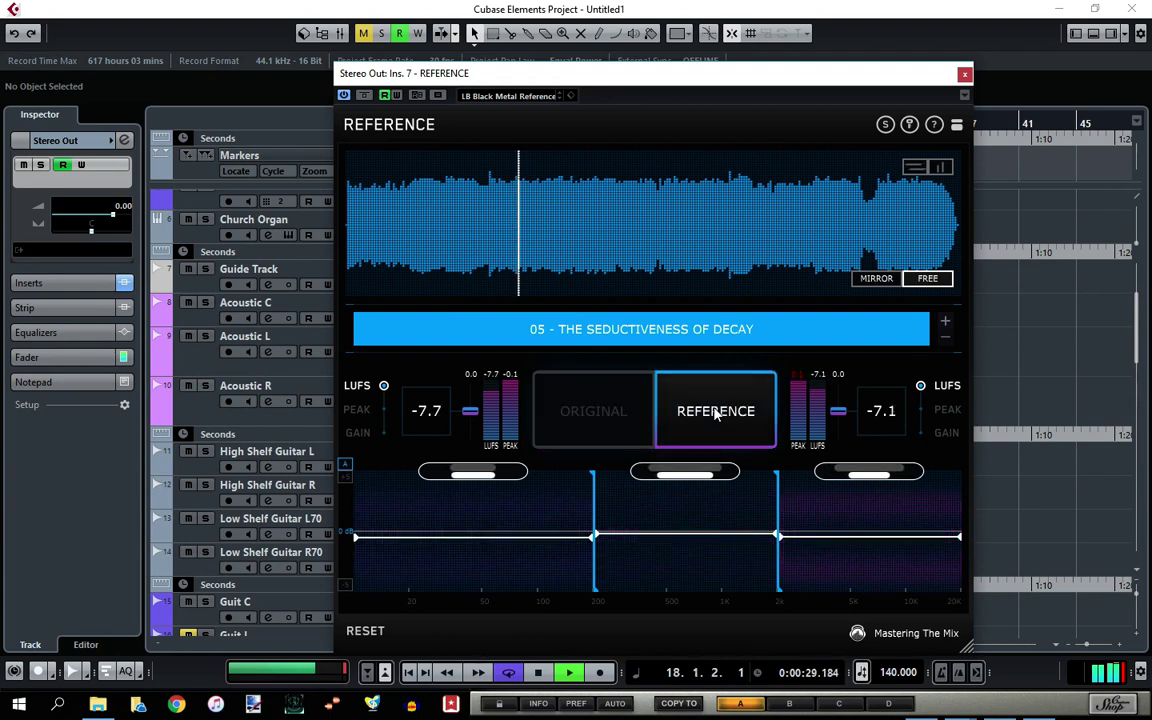
{"action": "left_click", "coordinate": [612, 412]}
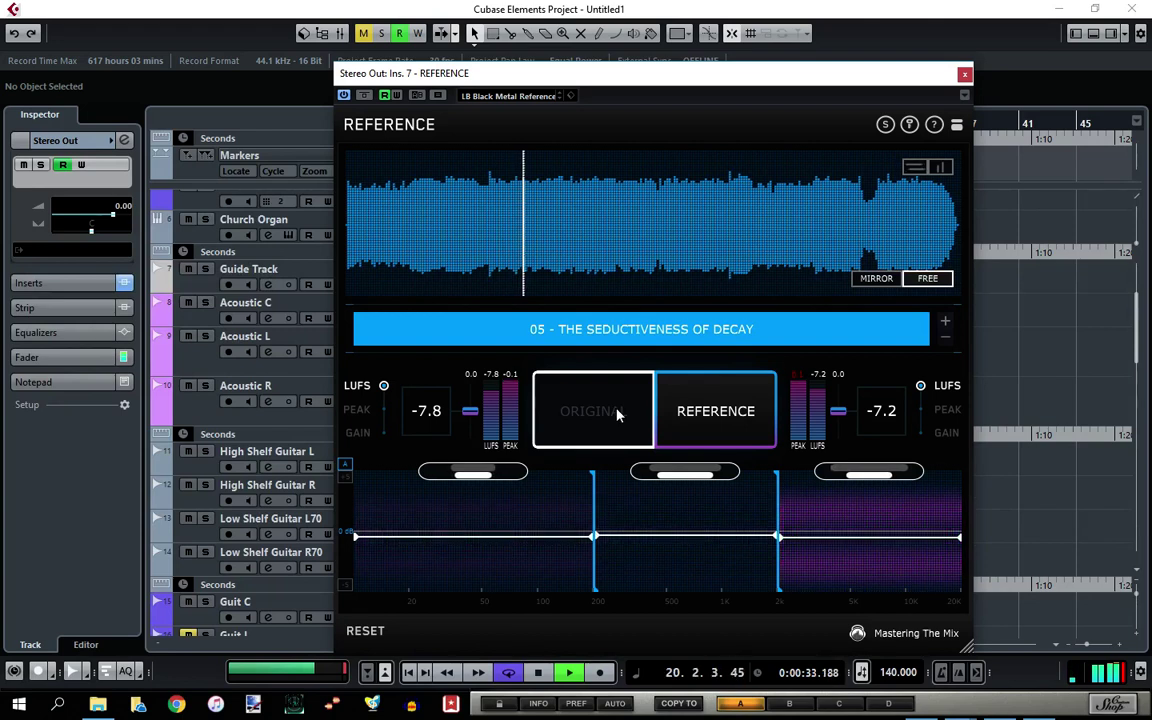
{"action": "left_click", "coordinate": [617, 413]}
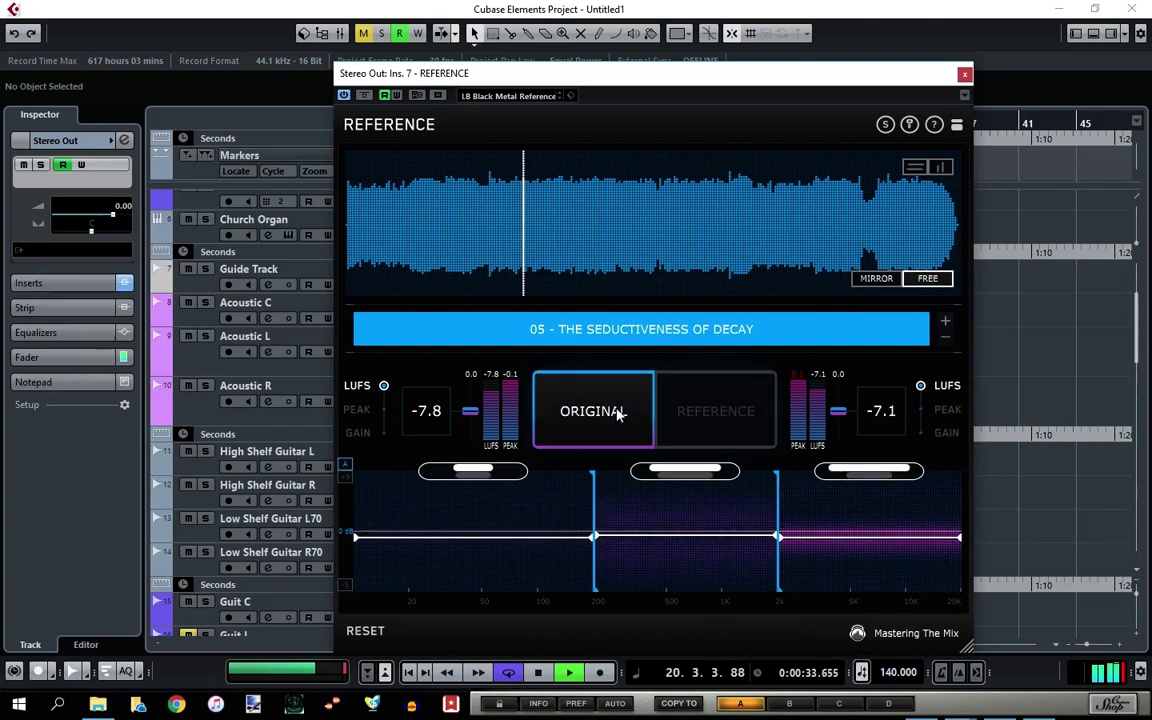
{"action": "left_click", "coordinate": [705, 411]}
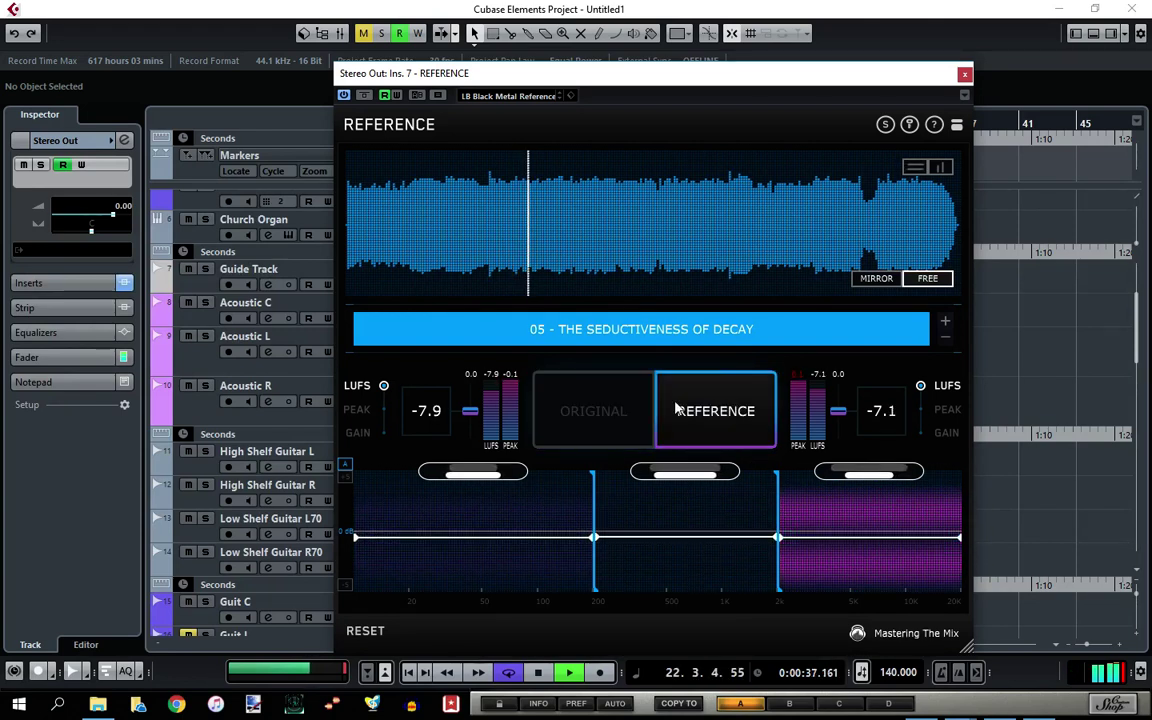
{"action": "left_click", "coordinate": [585, 407]}
{"action": "left_click", "coordinate": [712, 408]}
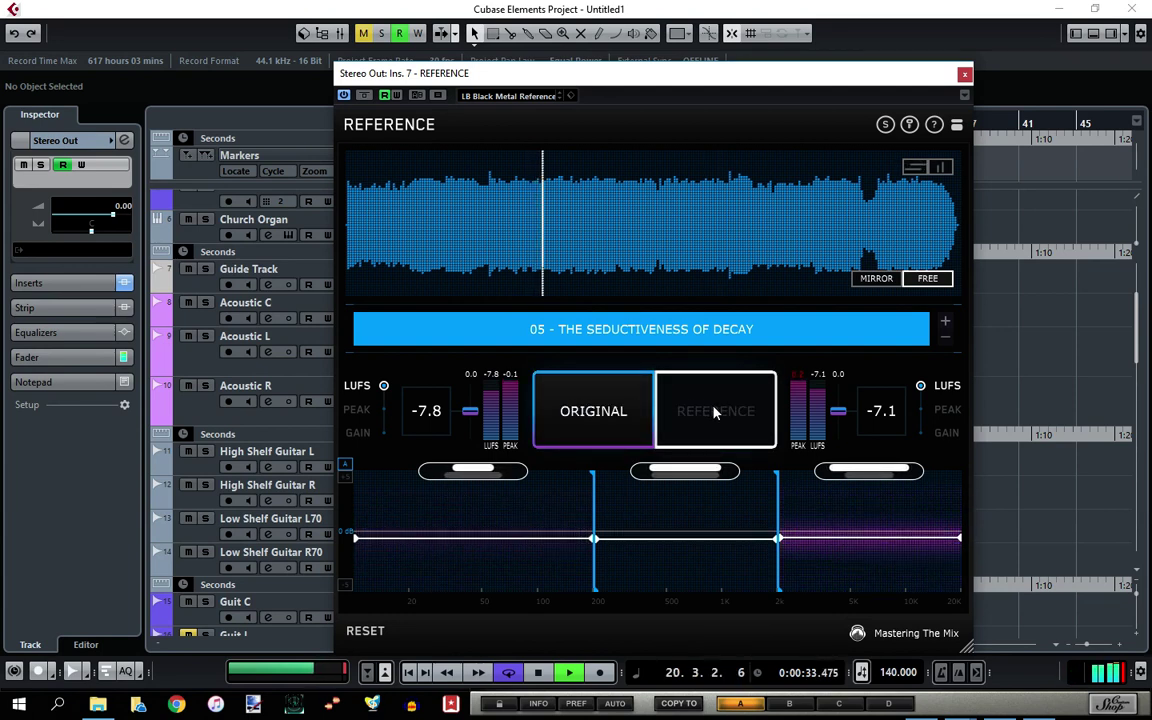
{"action": "key", "text": "space"}
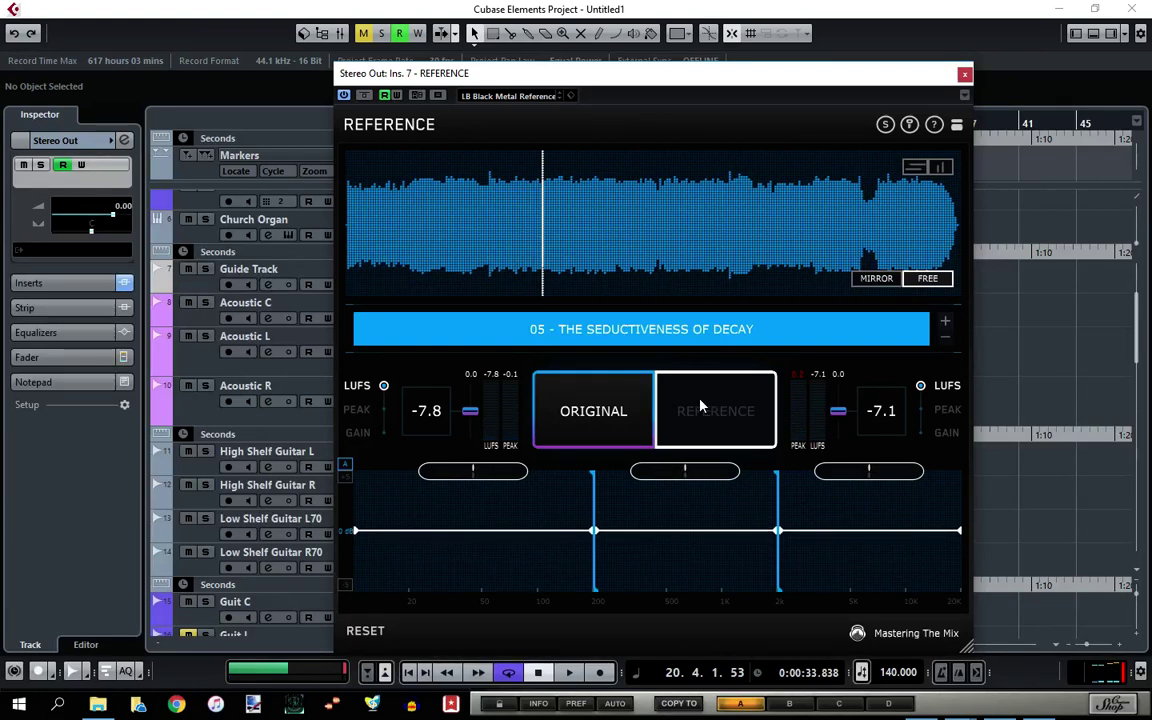
{"action": "left_click", "coordinate": [628, 412]}
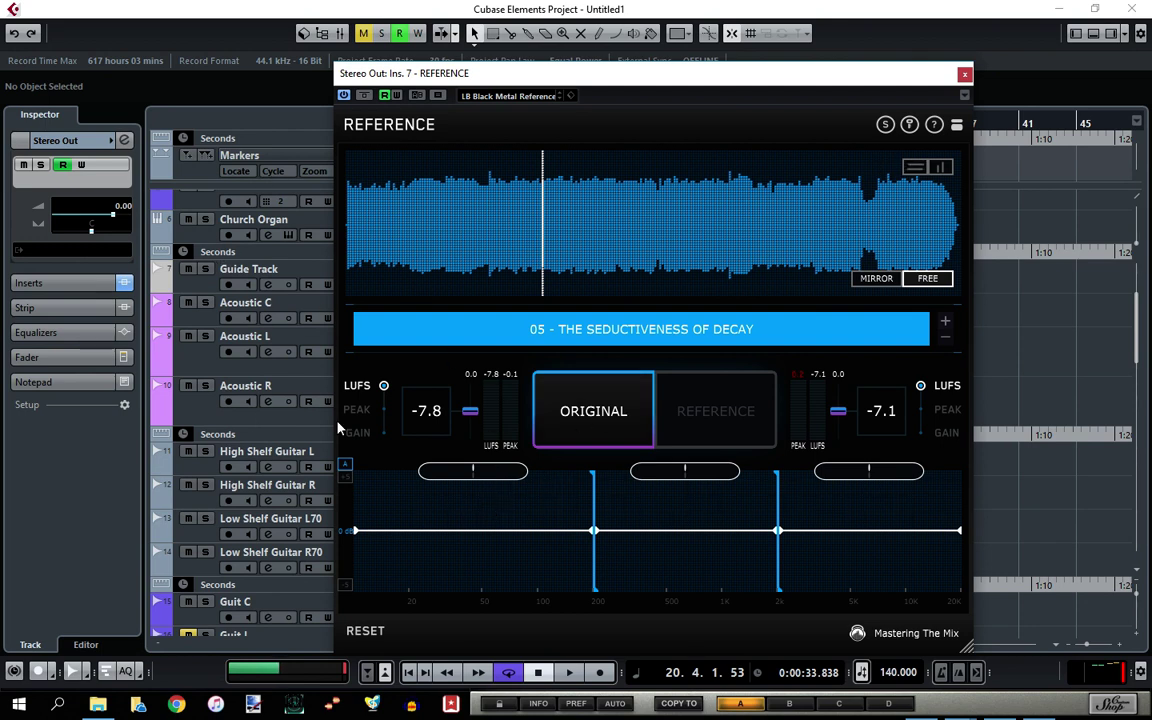
Reposition the REFERENCE window, solo its low band below 200 Hz, and compare the low end of Original and Reference during playback.
{"action": "left_click_drag", "start_coordinate": [514, 73], "coordinate": [633, 84]}
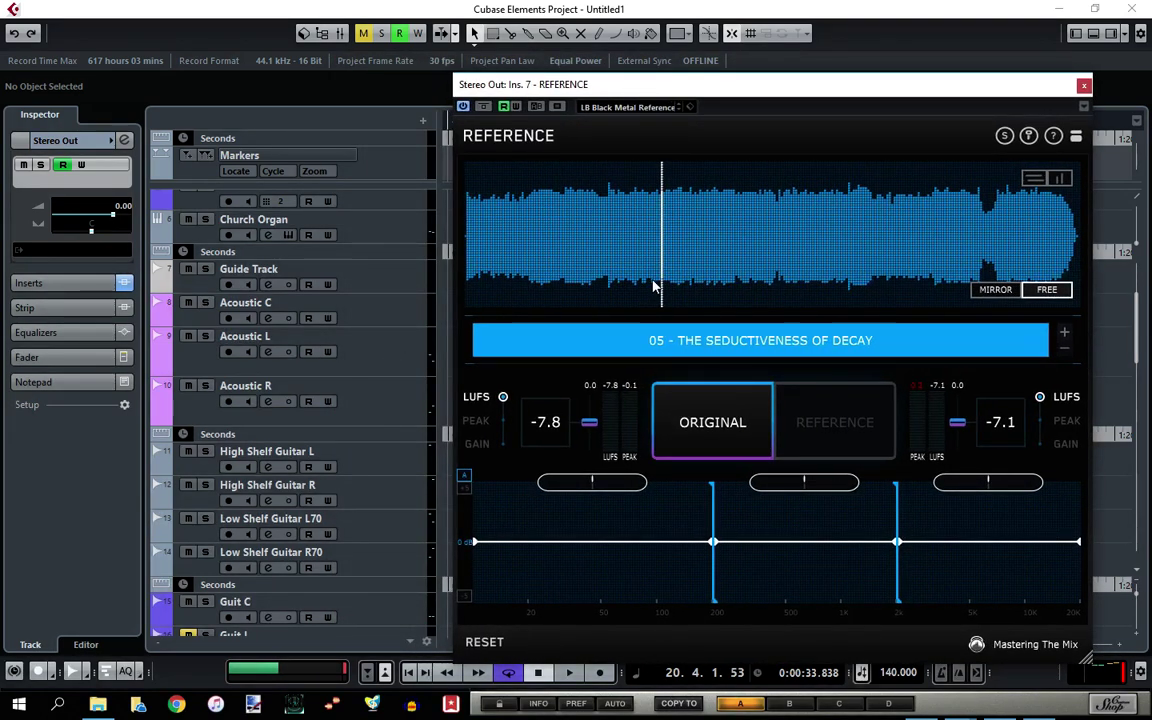
{"action": "left_click_drag", "start_coordinate": [743, 84], "coordinate": [625, 62]}
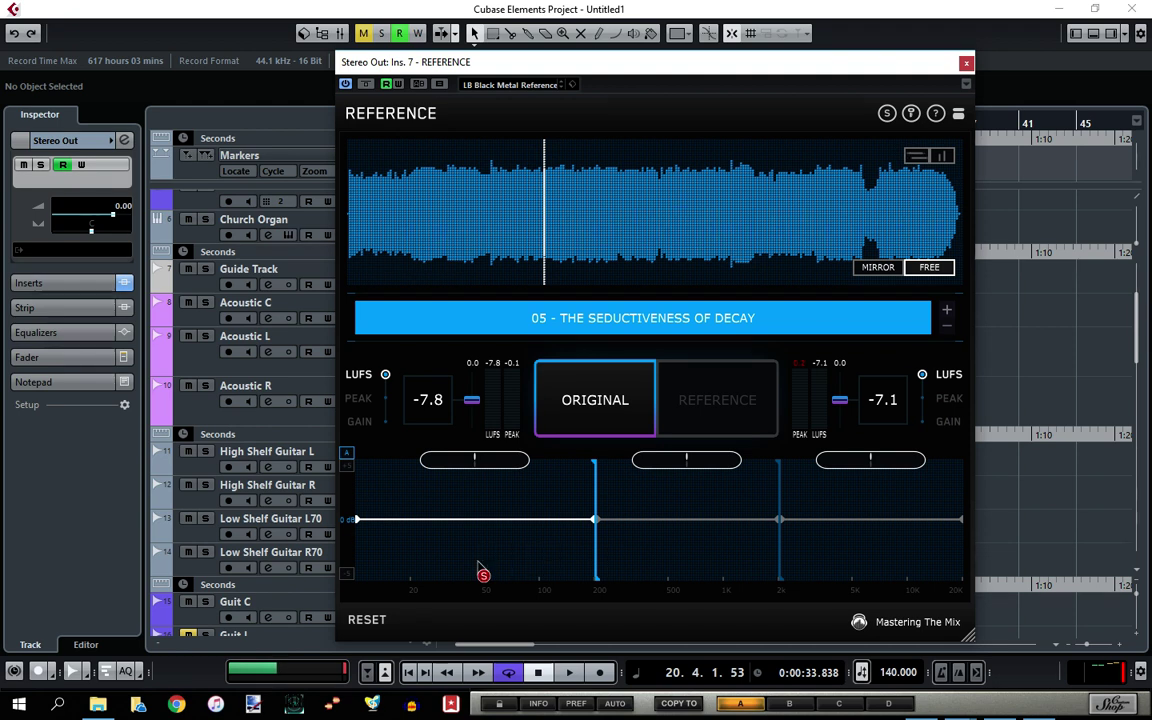
{"action": "key", "text": "space"}
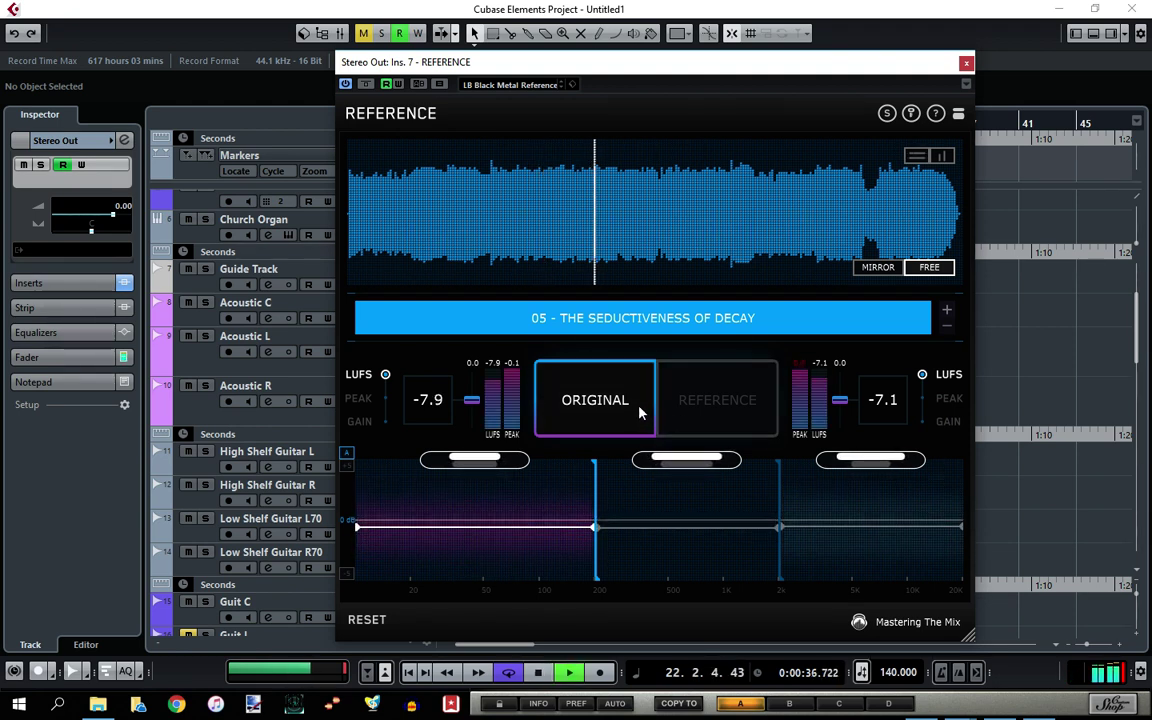
{"action": "left_click", "coordinate": [729, 404]}
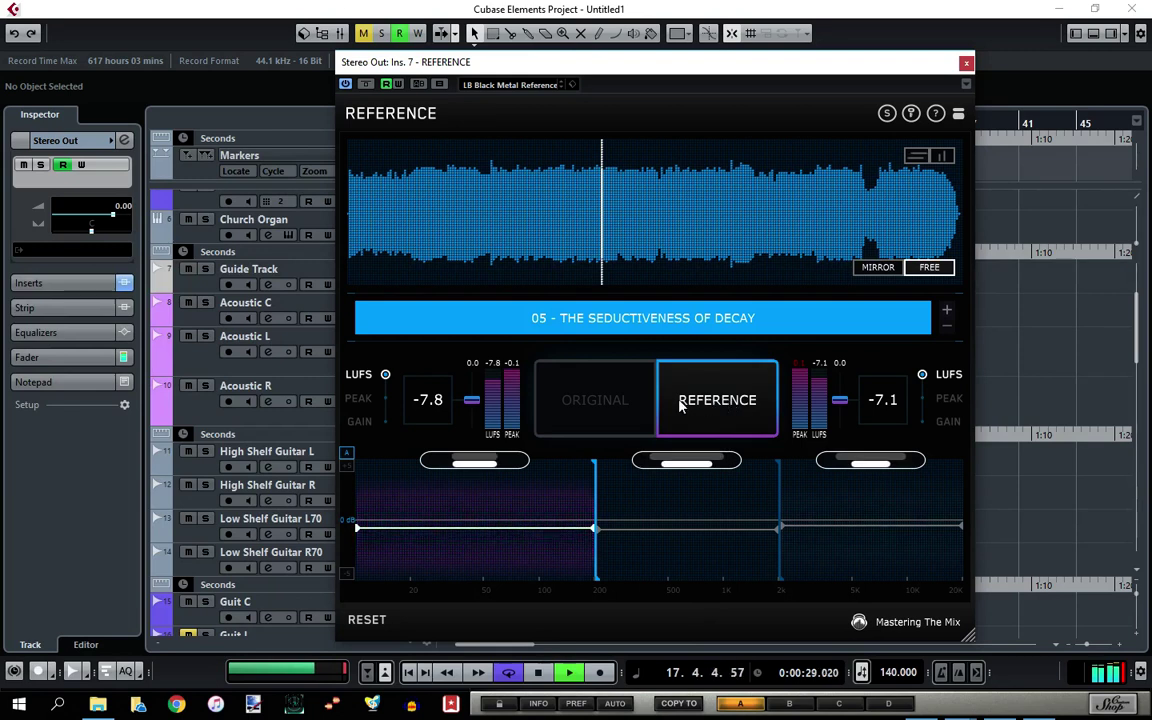
{"action": "left_click", "coordinate": [601, 401]}
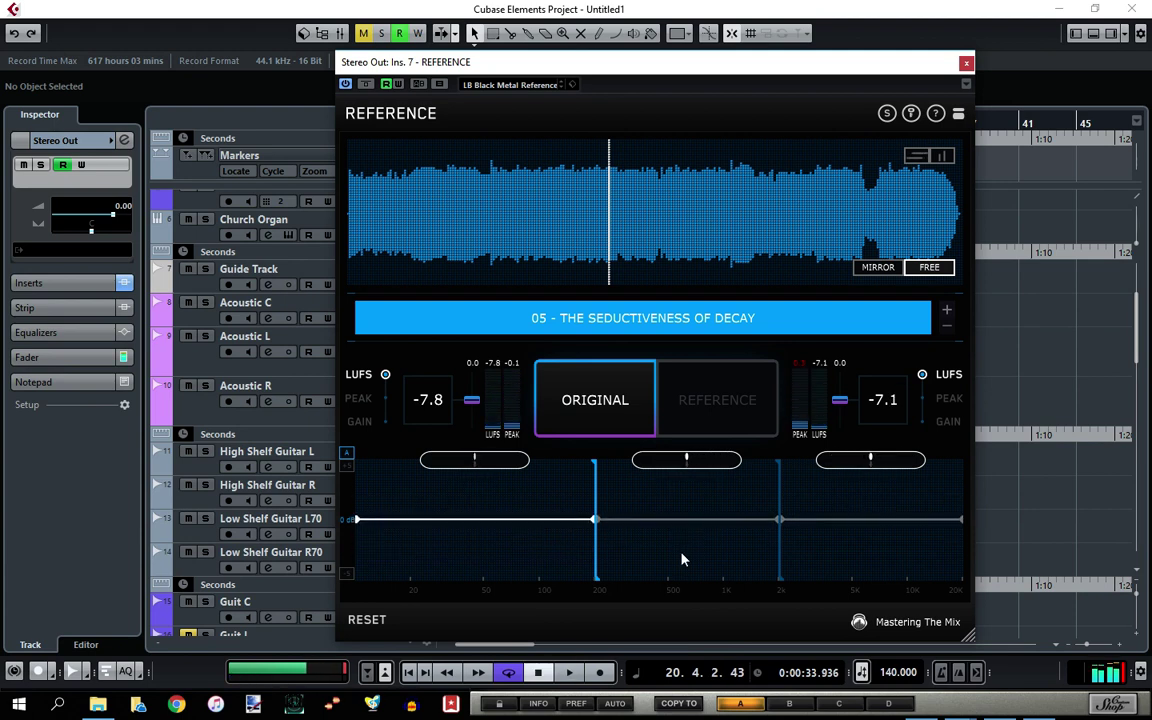
Solo the mid band between 200 Hz and 2 kHz and compare Reference with Original during playback, stopping on Original.
{"action": "left_click", "coordinate": [714, 400]}
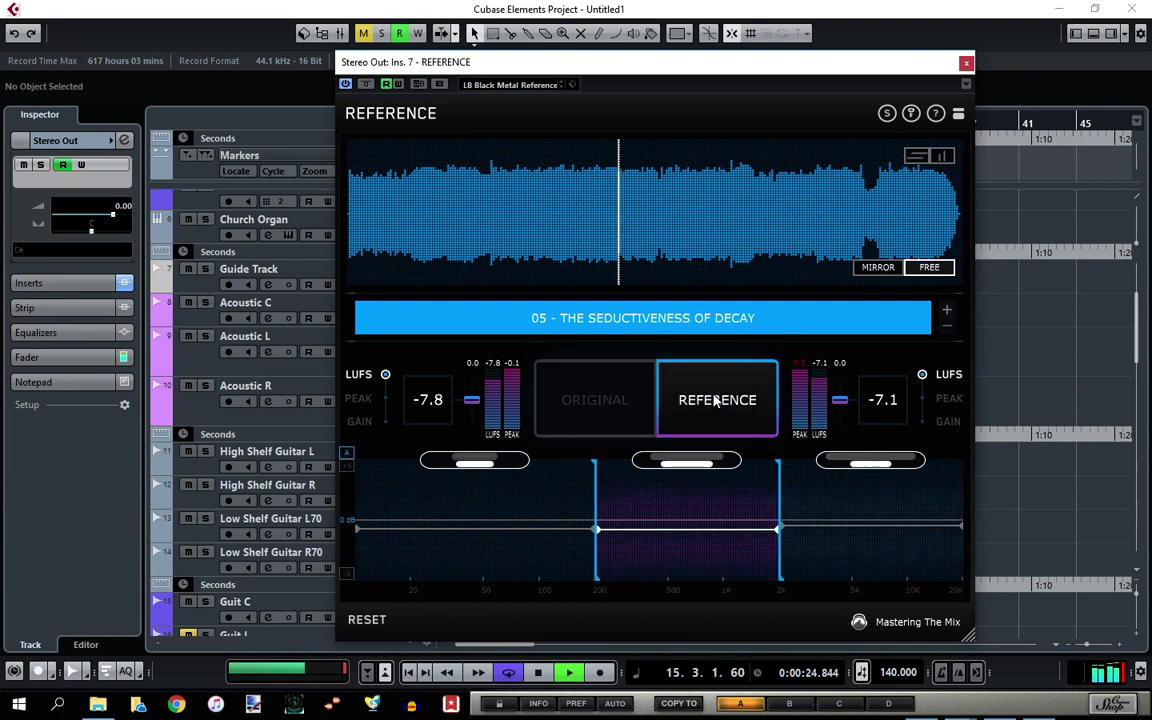
{"action": "left_click", "coordinate": [603, 403]}
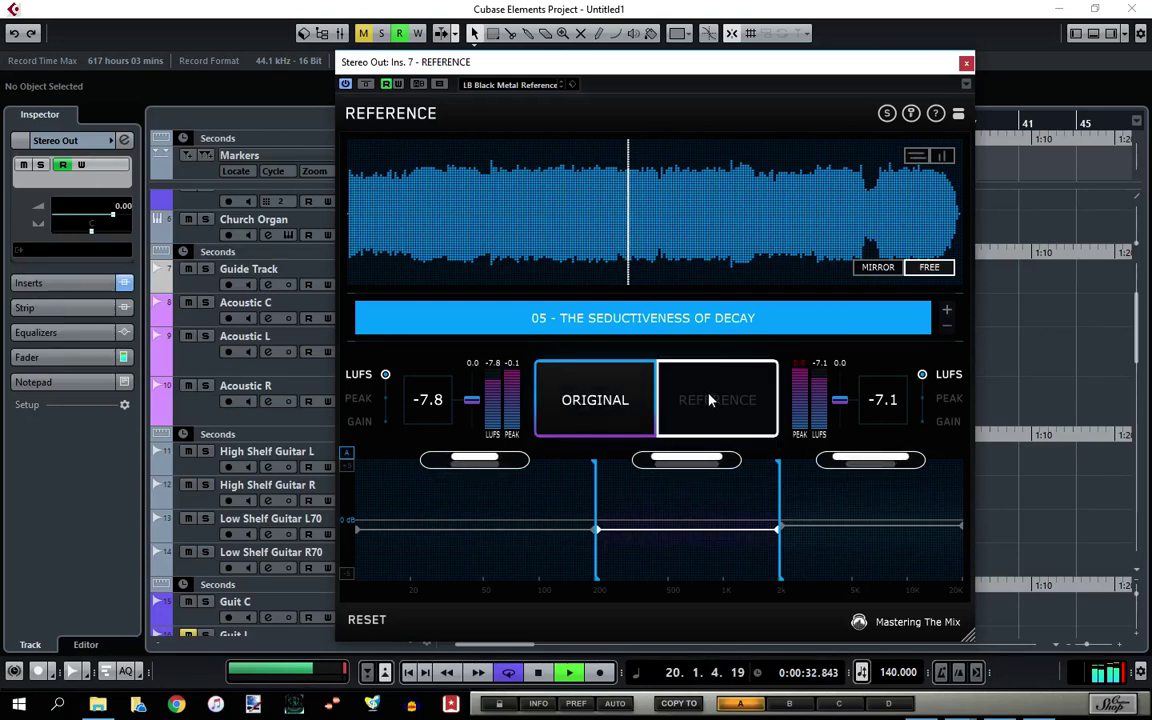
{"action": "key", "text": "space"}
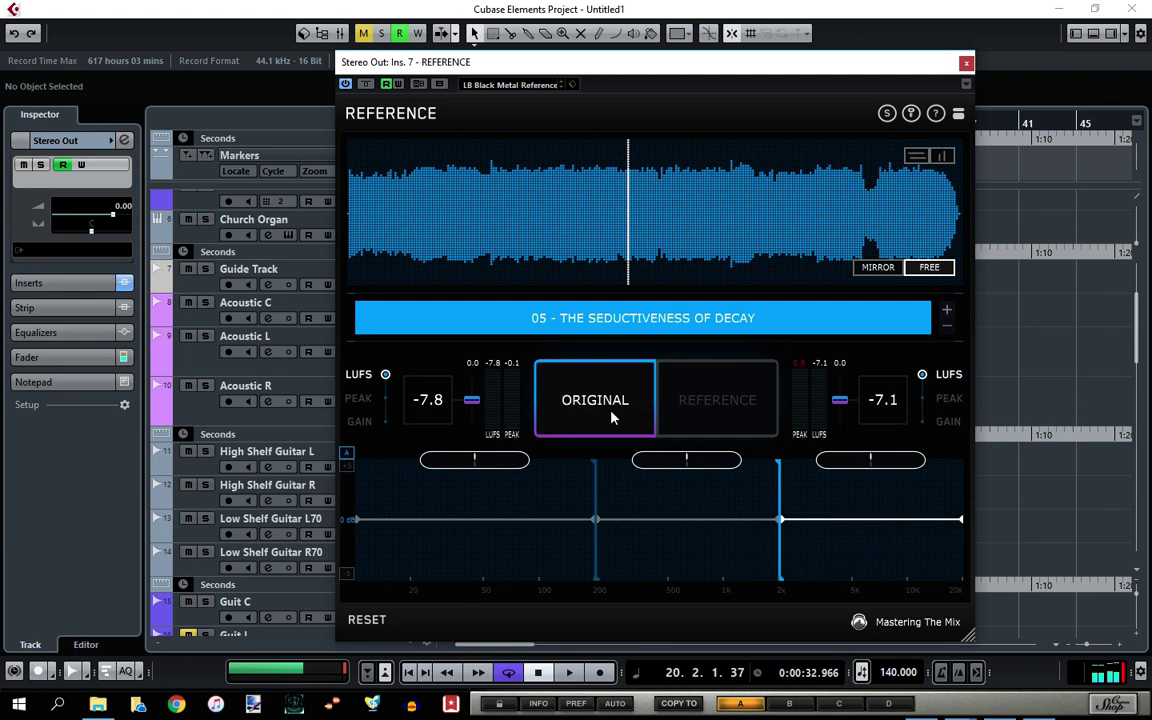
Solo the high band above 2 kHz and compare Original and Reference during playback, stopping on Original.
{"action": "key", "text": "space"}
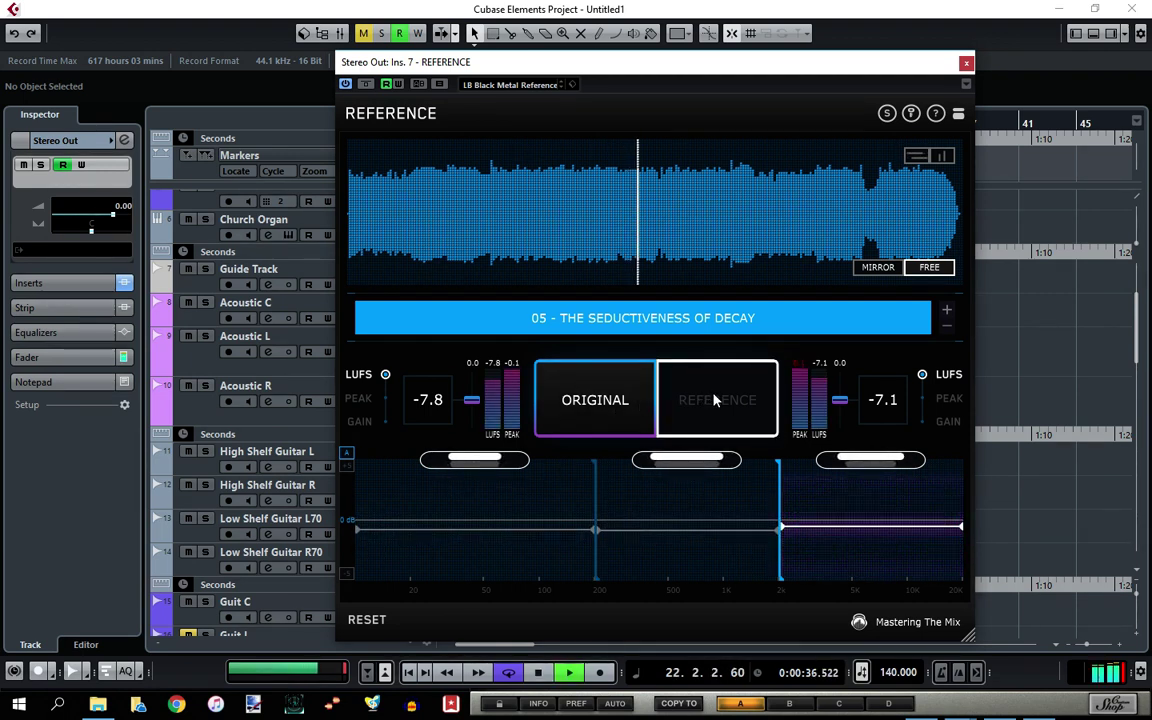
{"action": "left_click", "coordinate": [714, 399]}
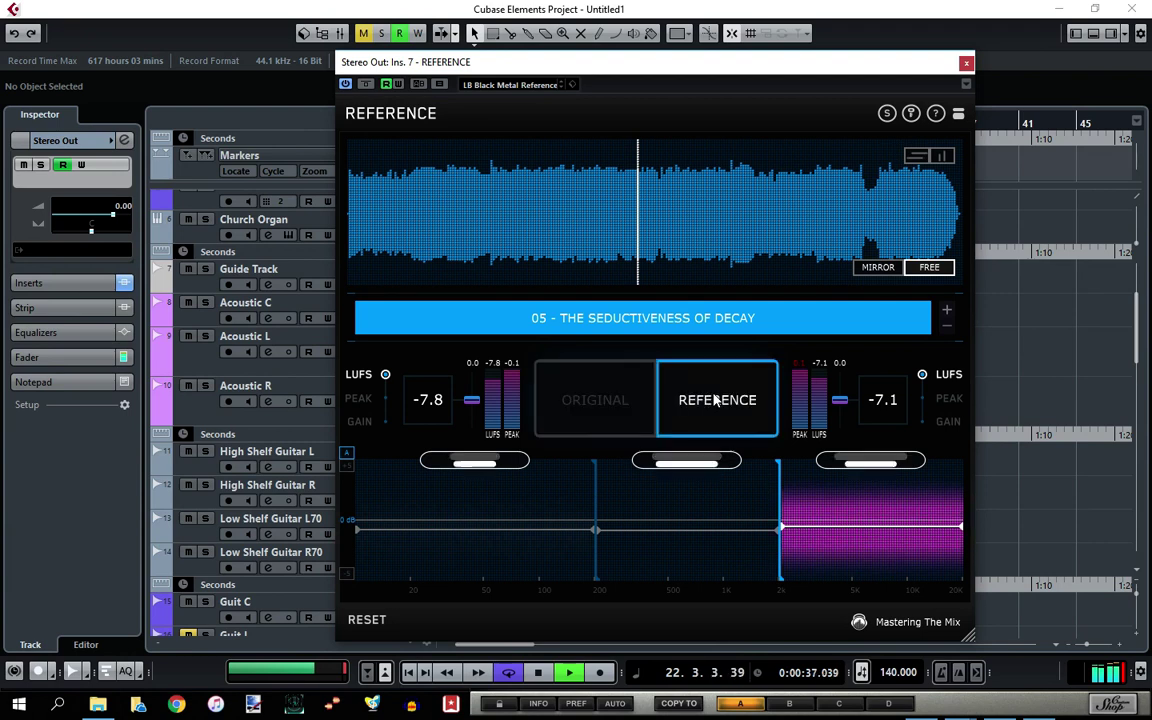
{"action": "left_click", "coordinate": [596, 400]}
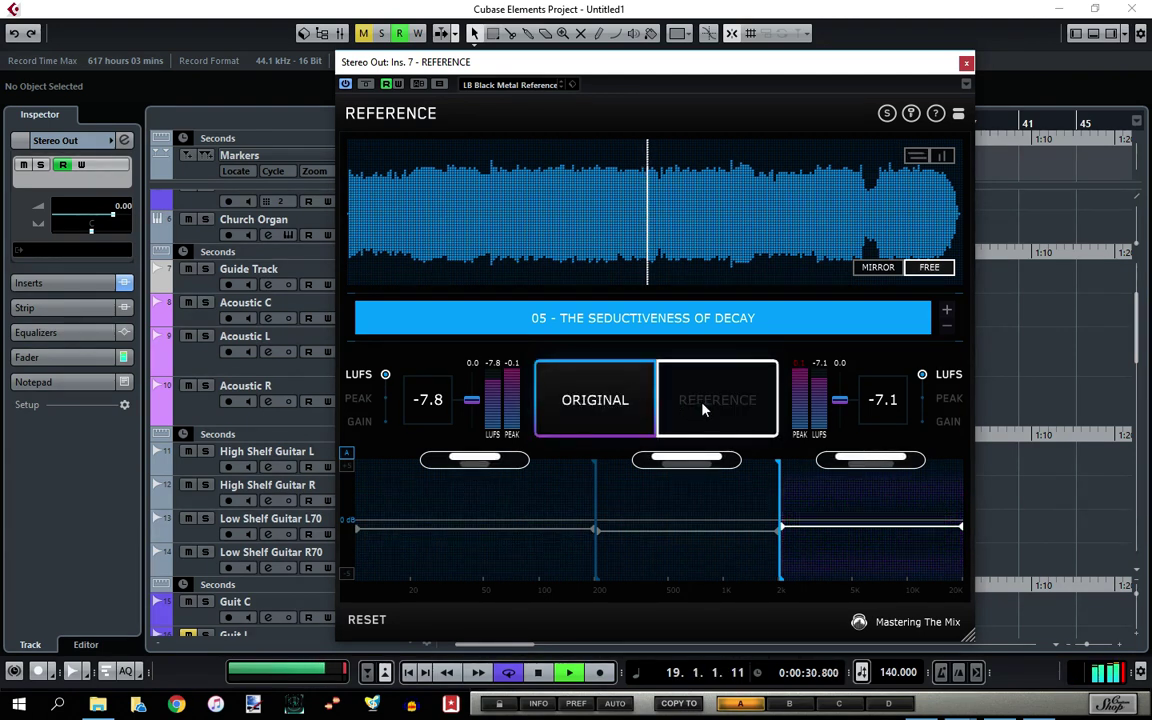
{"action": "key", "text": "space"}
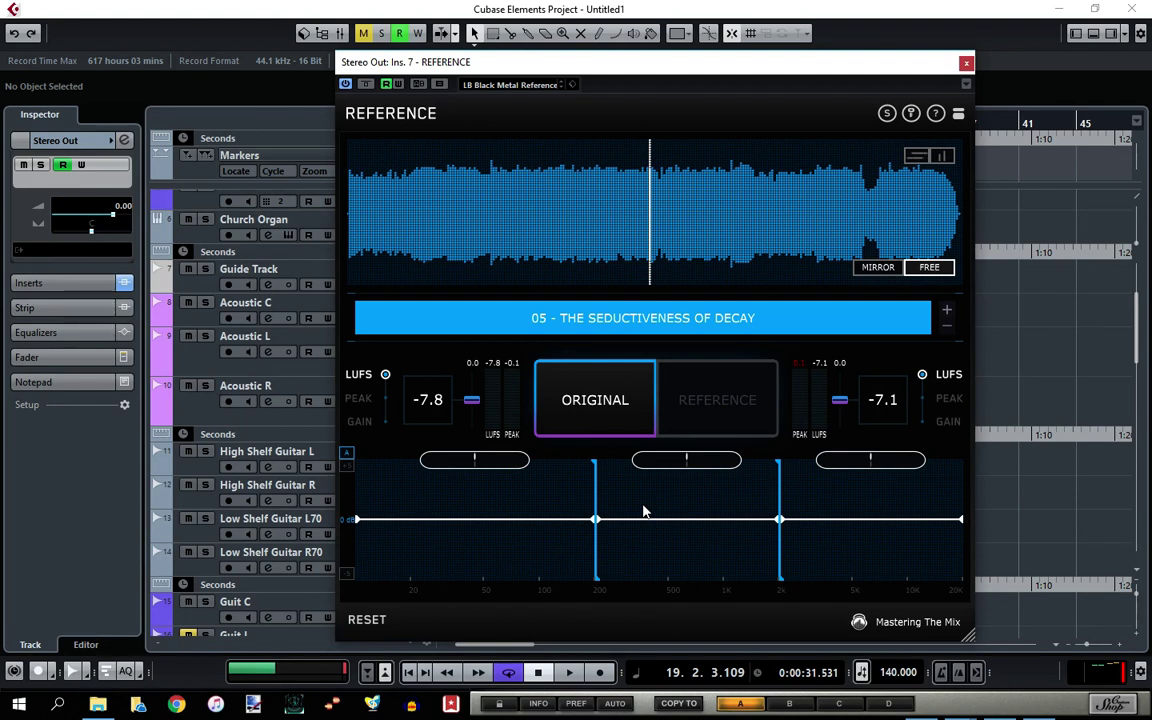
View the Gain, Peak and LUFS level readings for the original and reference tracks, ending on LUFS.
{"action": "left_click", "coordinate": [362, 423]}
{"action": "left_click", "coordinate": [360, 398]}
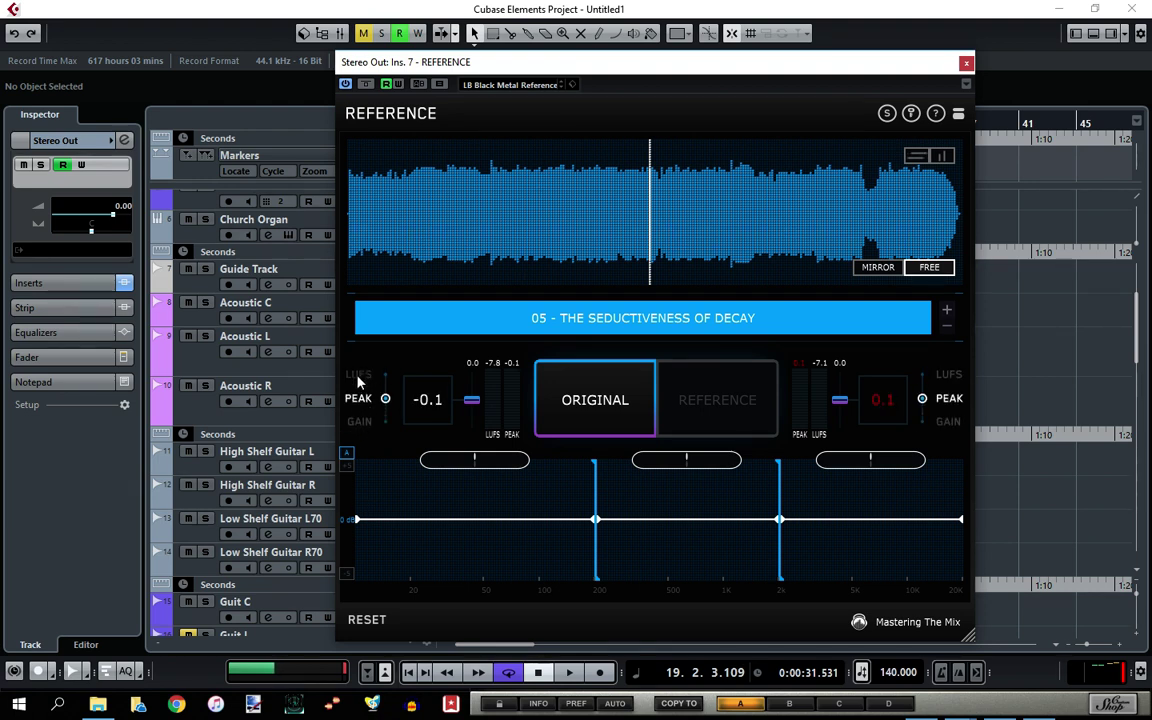
{"action": "left_click", "coordinate": [359, 375]}
{"action": "left_click", "coordinate": [948, 399]}
{"action": "left_click", "coordinate": [948, 422]}
{"action": "left_click", "coordinate": [946, 374]}
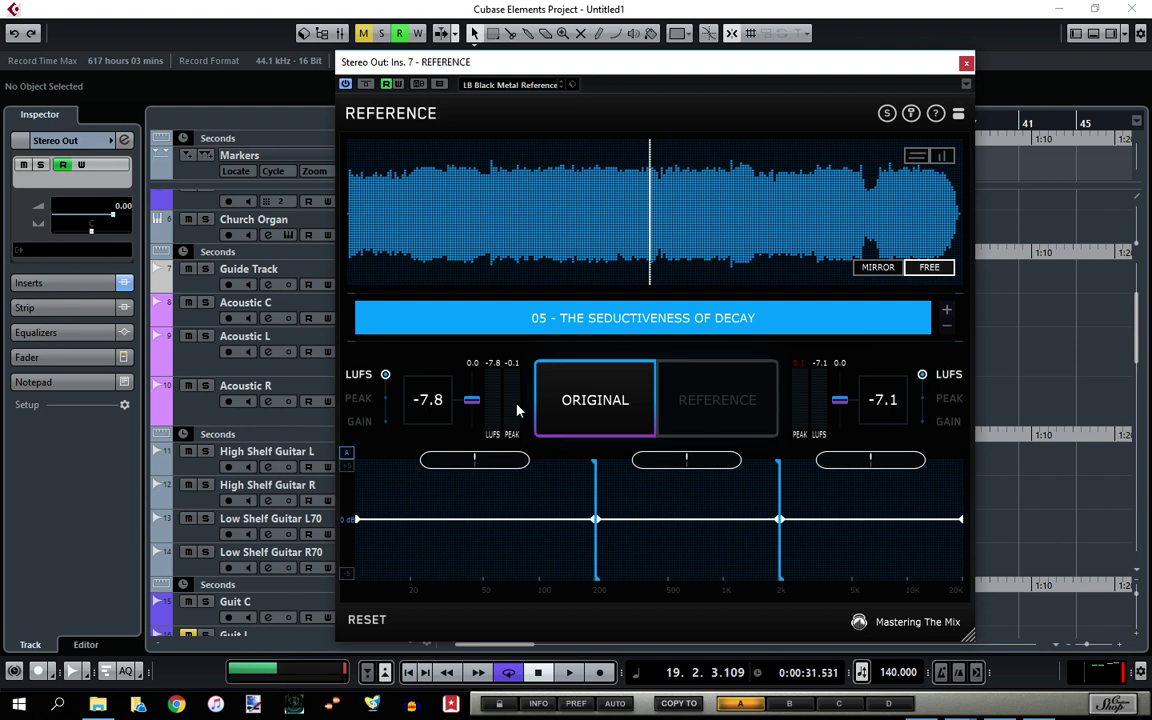
Switch the level readings through Peak, Gain and LUFS, leave them on Peak, and move the REFERENCE window clear of the track list.
{"action": "left_click", "coordinate": [948, 399]}
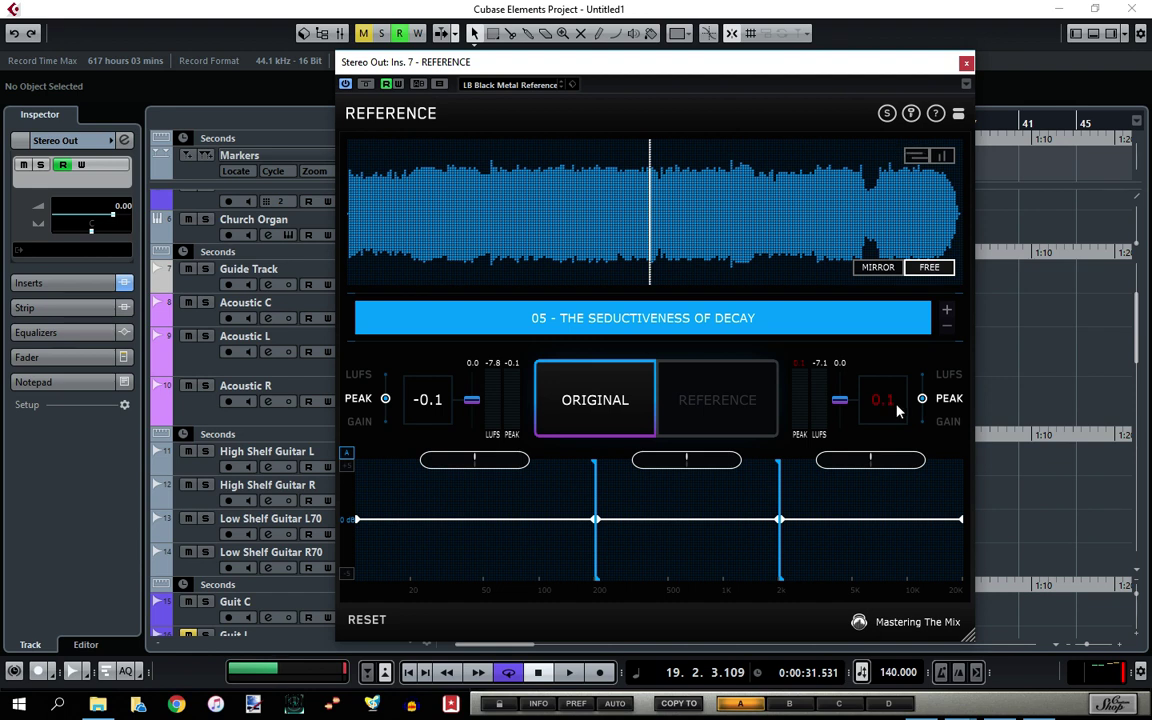
{"action": "left_click", "coordinate": [949, 424]}
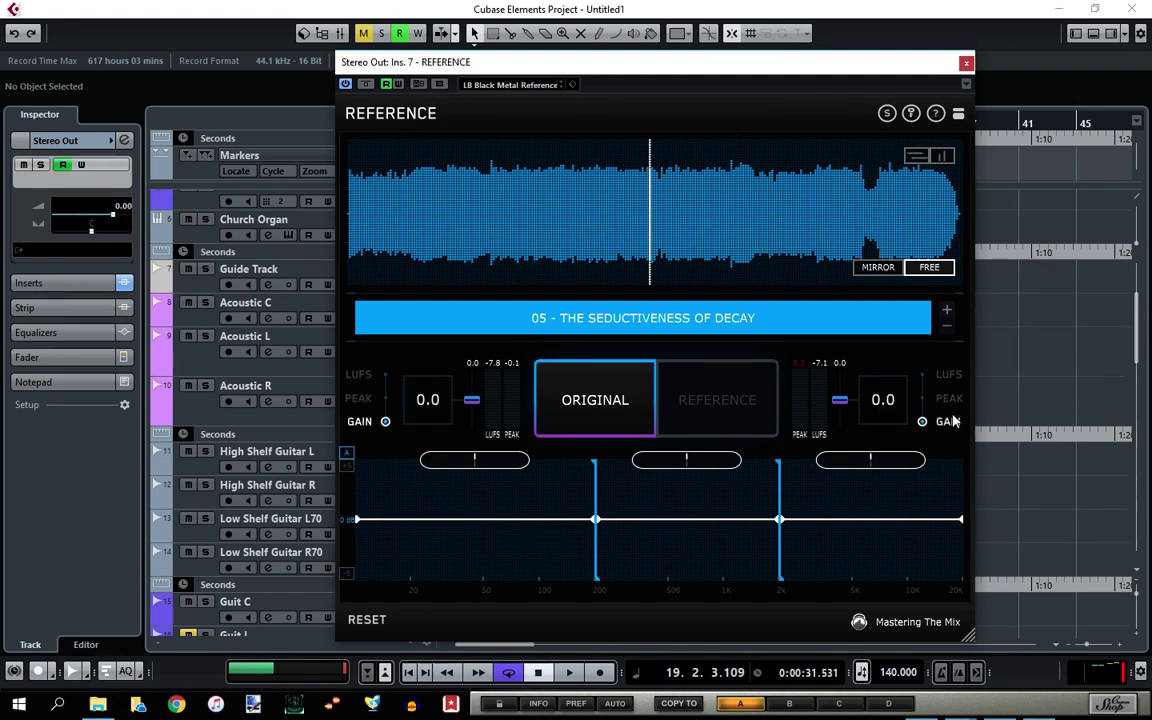
{"action": "left_click", "coordinate": [949, 399]}
{"action": "left_click", "coordinate": [950, 376]}
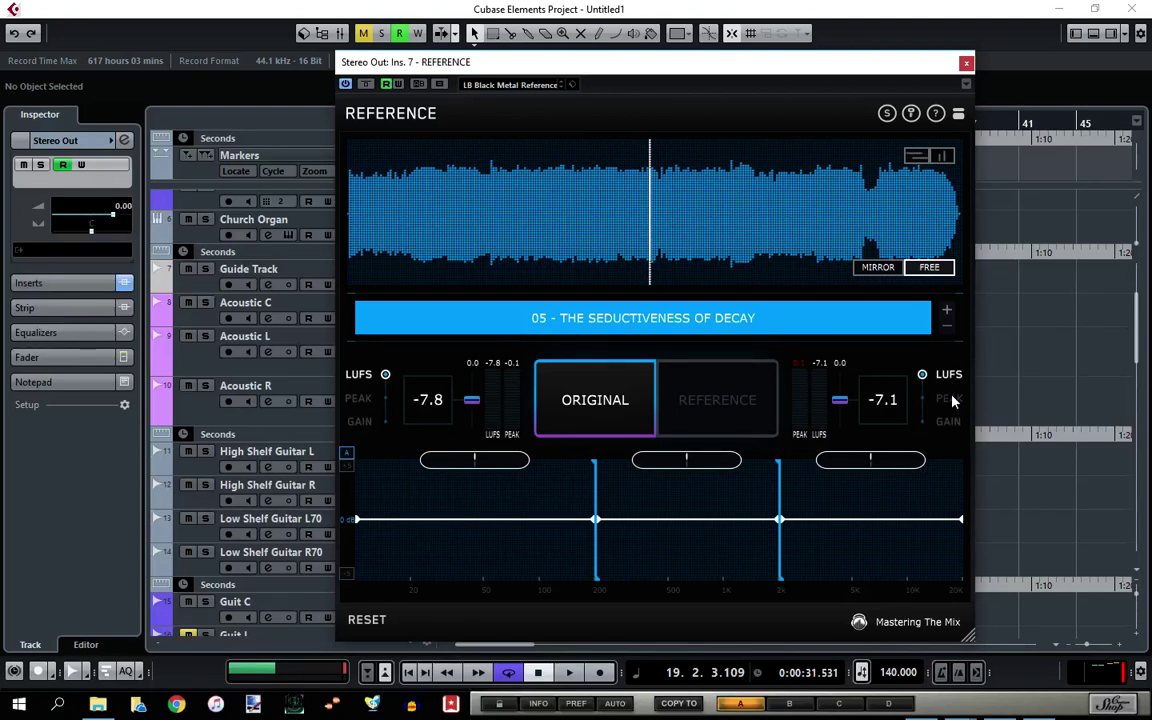
{"action": "left_click", "coordinate": [952, 399]}
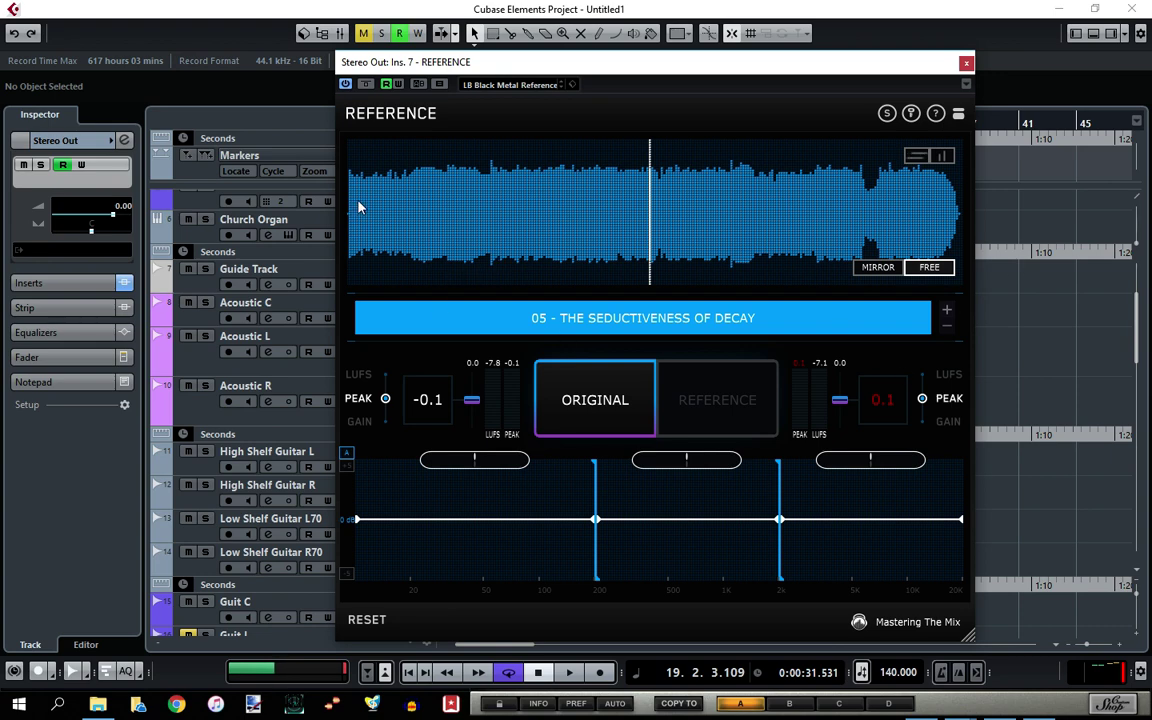
{"action": "left_click_drag", "start_coordinate": [611, 70], "coordinate": [732, 86]}
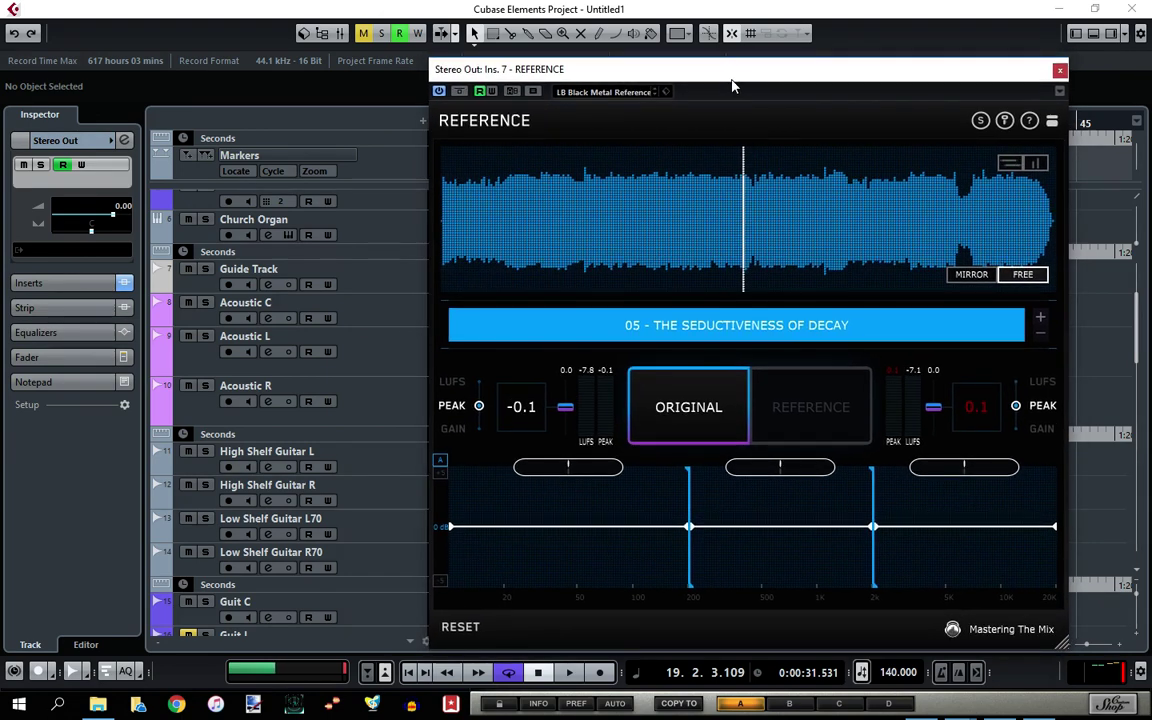